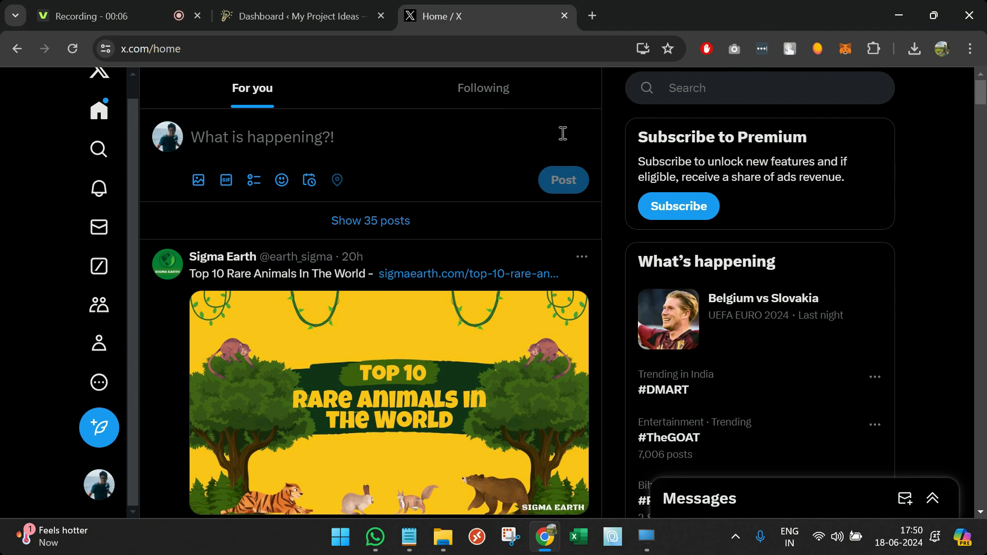
# - Switch from the X home timeline to the WordPress Dashboard tab
pyautogui.click(292, 7)
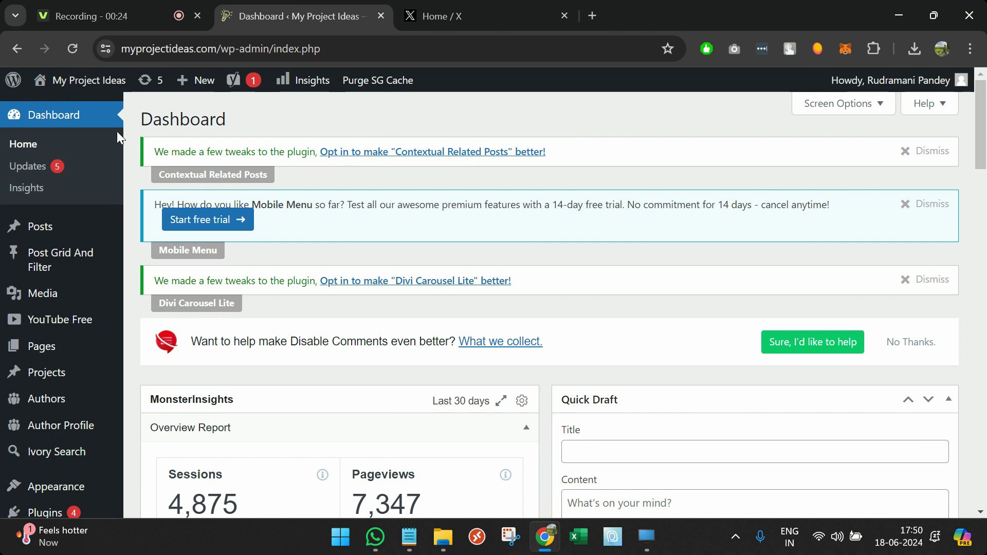
# - Scroll the WordPress admin sidebar down to bring the Plugins menu and its submenu into view
pyautogui.moveTo(76, 360)
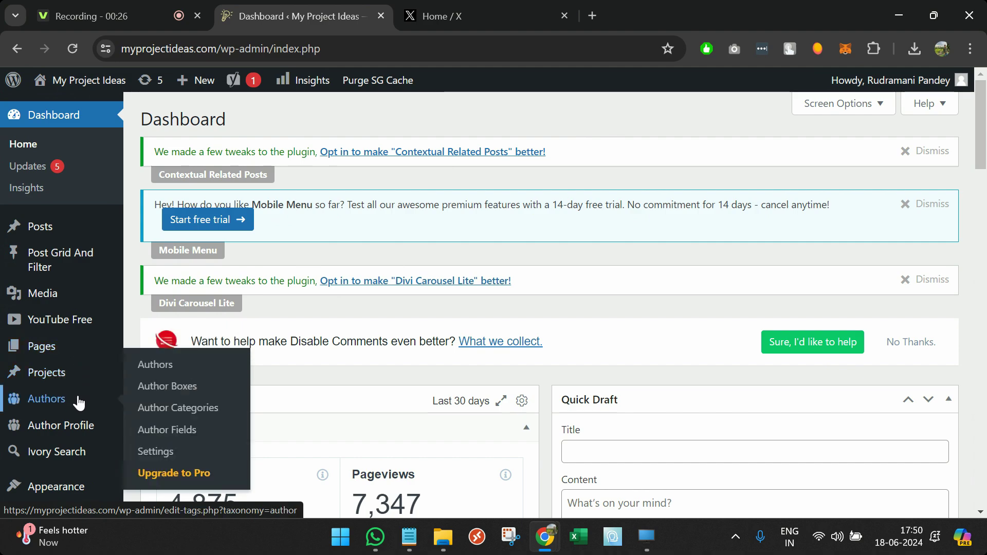
pyautogui.scroll(-2, 77, 401)
pyautogui.moveTo(77, 401)
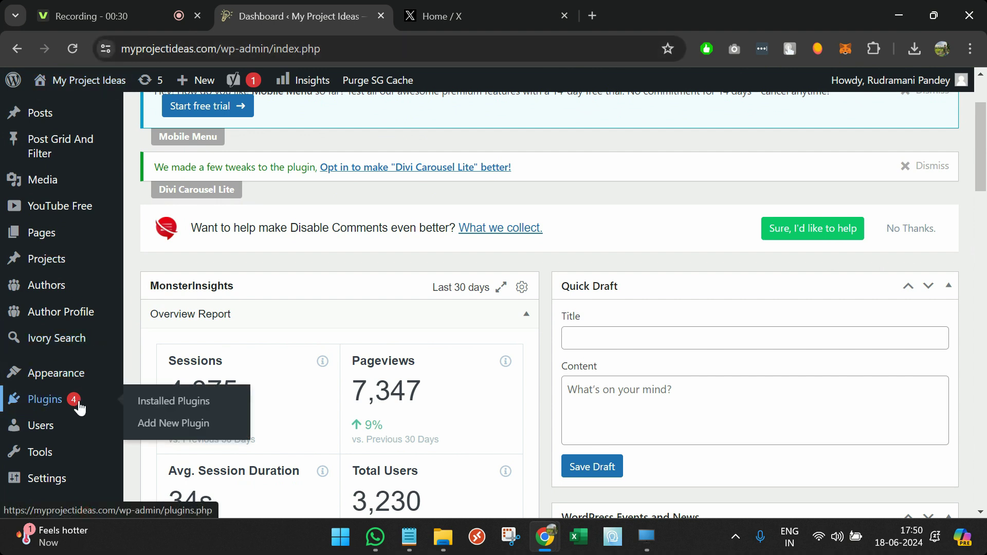
# - Search the plugin directory for 'social media auto publish' and install the Social Media Auto Publish plugin
pyautogui.click(197, 431)
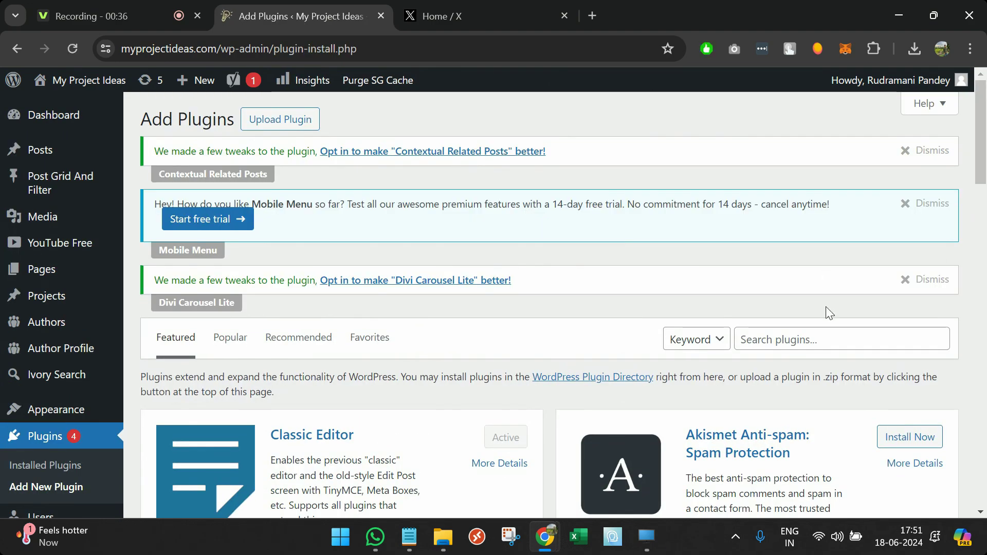
pyautogui.click(828, 337)
pyautogui.write('social media auto publish')
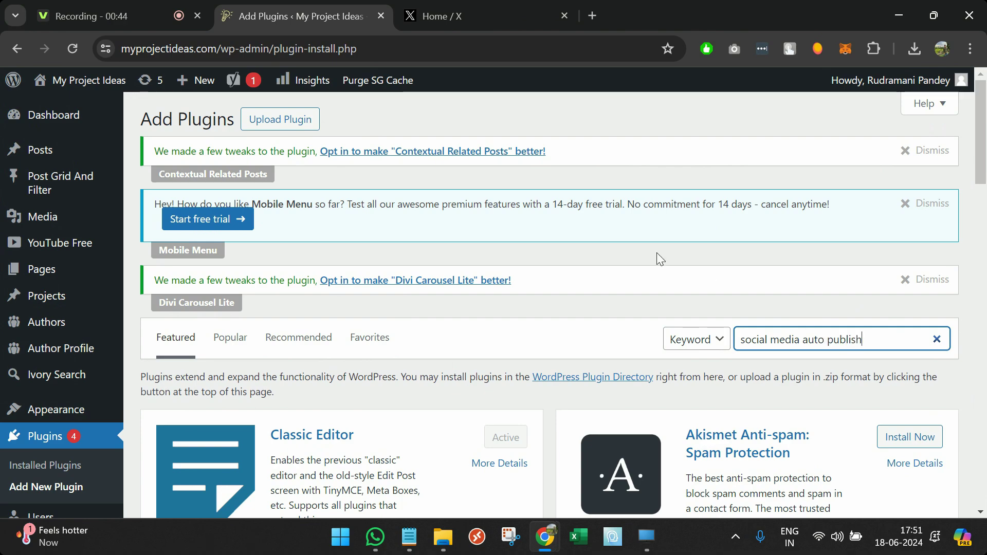
pyautogui.scroll(-3, 658, 257)
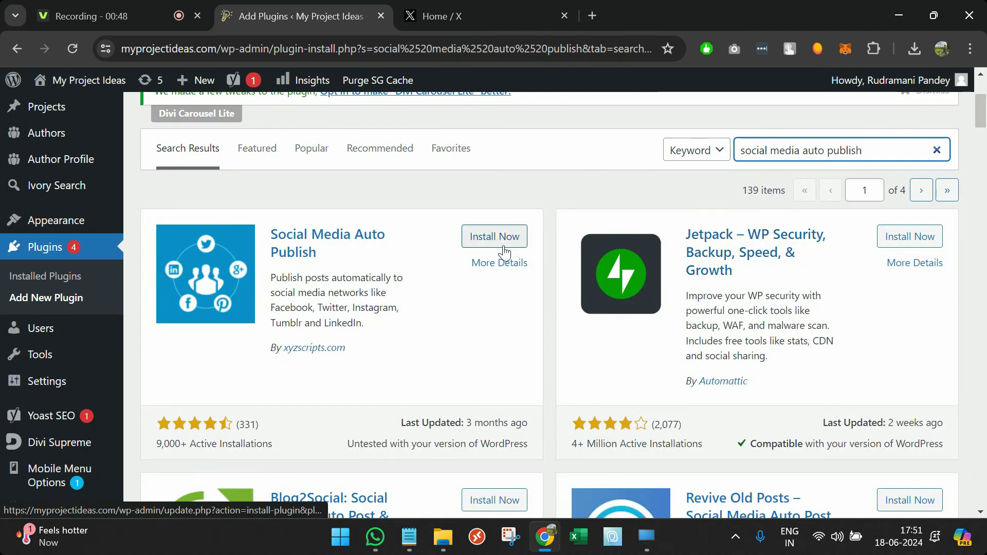
pyautogui.click(500, 239)
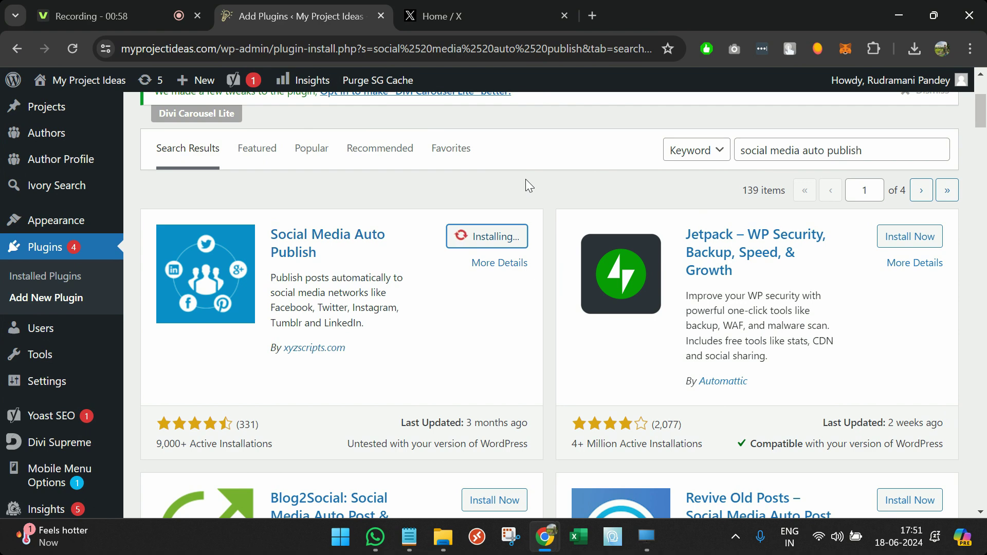
# - Load the X developer portal at developer.x.com in the X tab
pyautogui.click(483, 7)
pyautogui.click(445, 49)
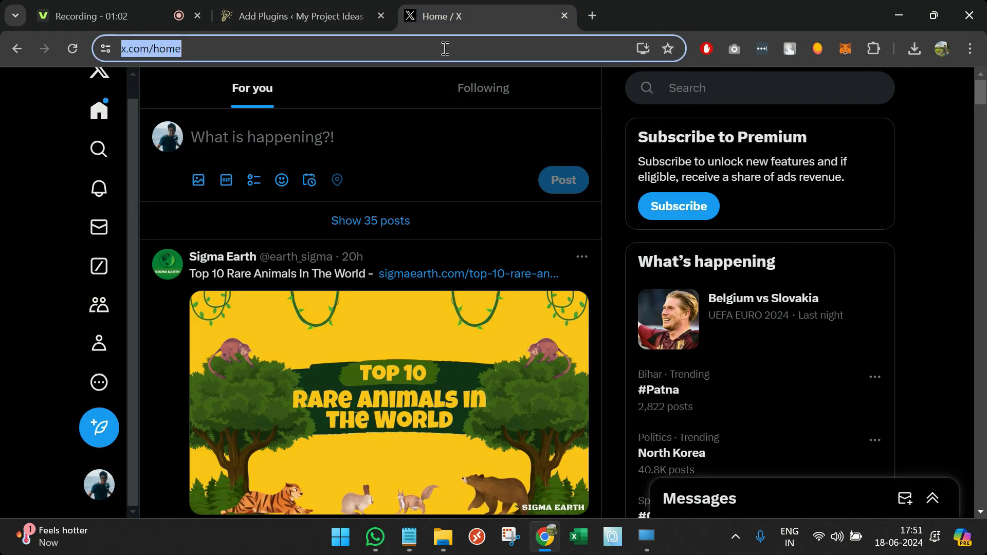
pyautogui.write('developer.')
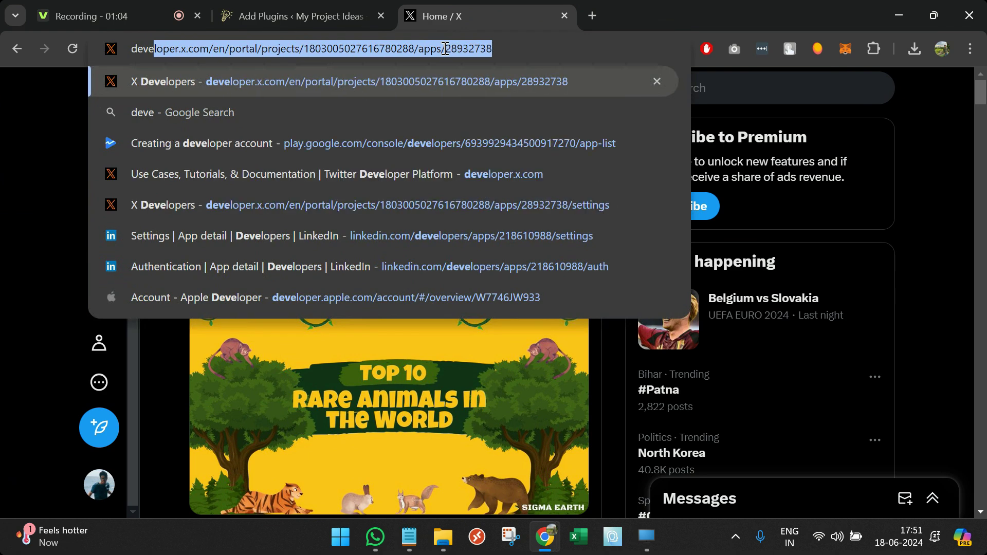
pyautogui.press('Return')
pyautogui.hotkey('ctrl', 'shift', 'Tab')
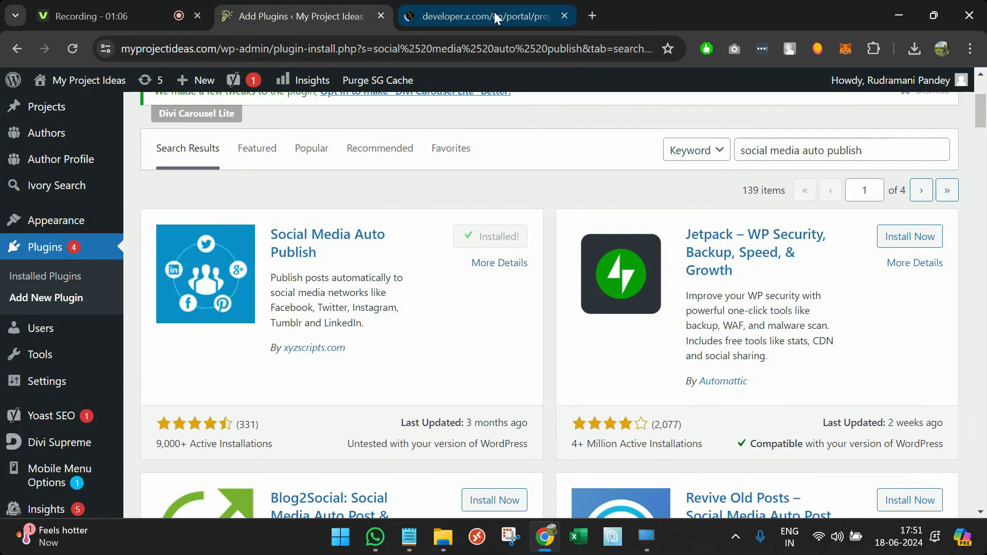
pyautogui.click(495, 13)
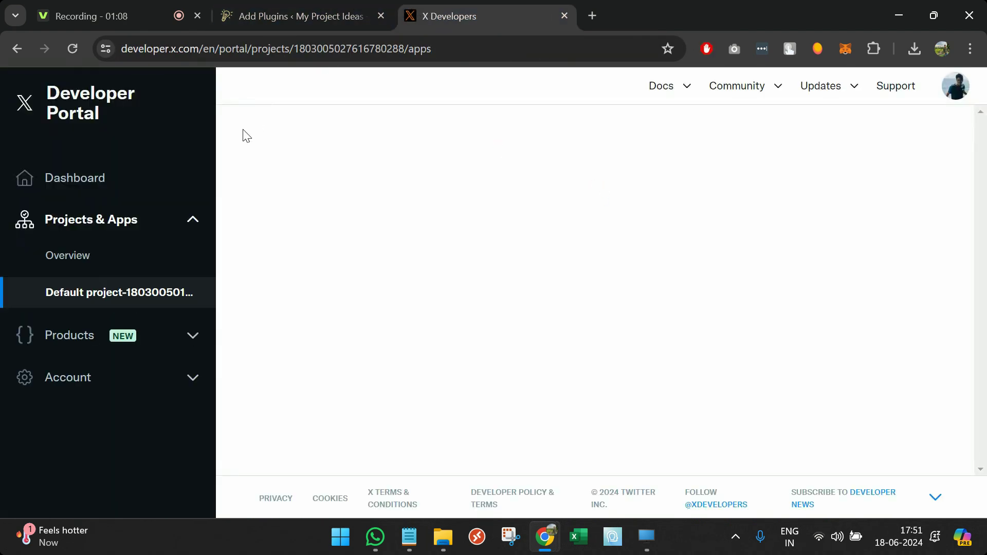
pyautogui.scroll(-2, 361, 293)
pyautogui.scroll(2, 381, 299)
pyautogui.scroll(-5, 555, 285)
pyautogui.scroll(5, 554, 282)
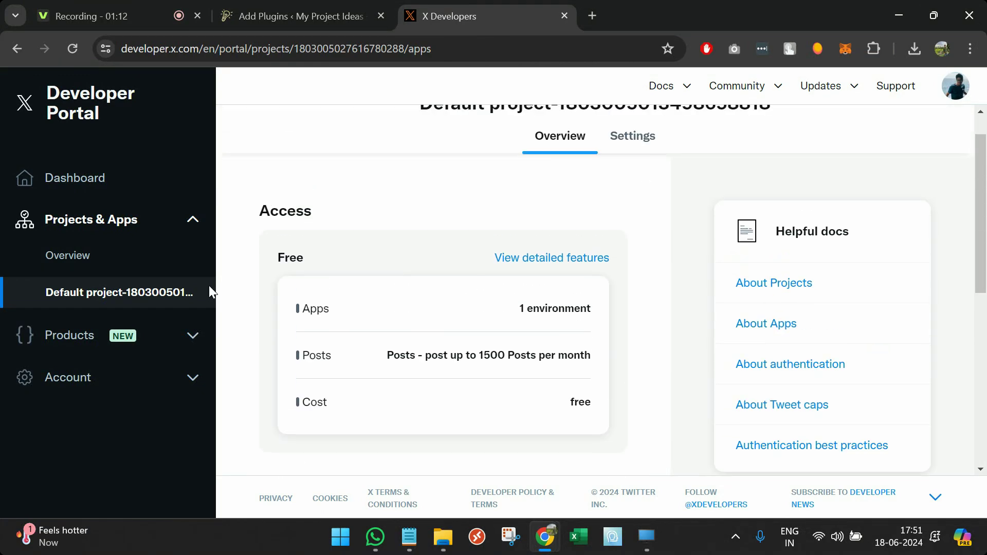
# - Open the Default project and start adding a new app to it
pyautogui.click(137, 267)
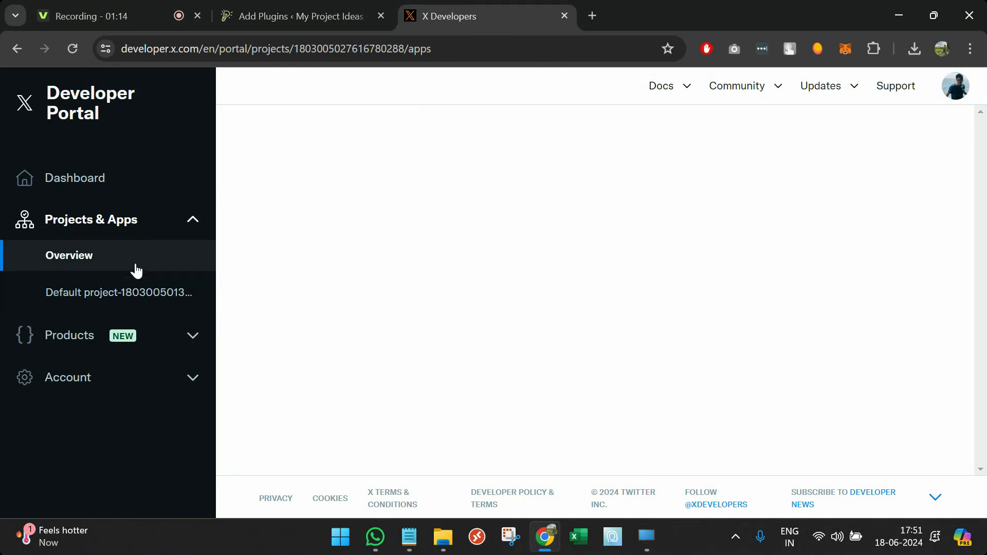
pyautogui.click(150, 294)
pyautogui.scroll(-8, 459, 365)
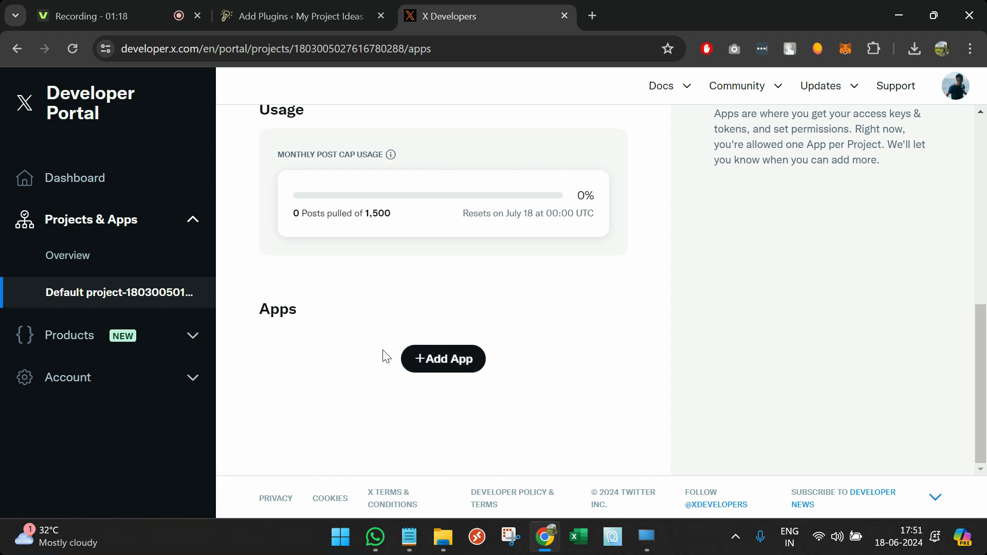
pyautogui.click(439, 360)
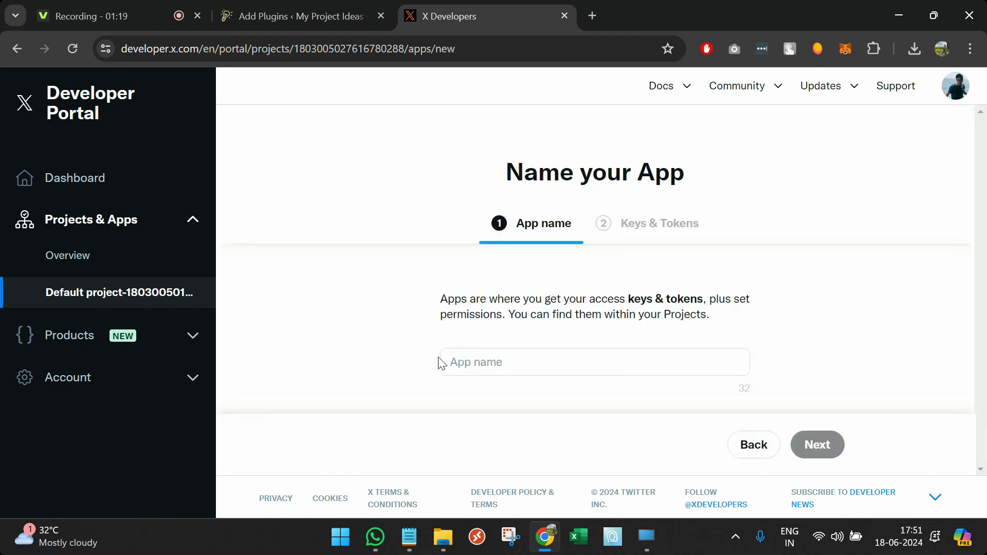
# - Name the new app myprojectideas_auto after 'autopublish' and 'myprojectideas' are rejected
pyautogui.click(640, 354)
pyautogui.write('autopu')
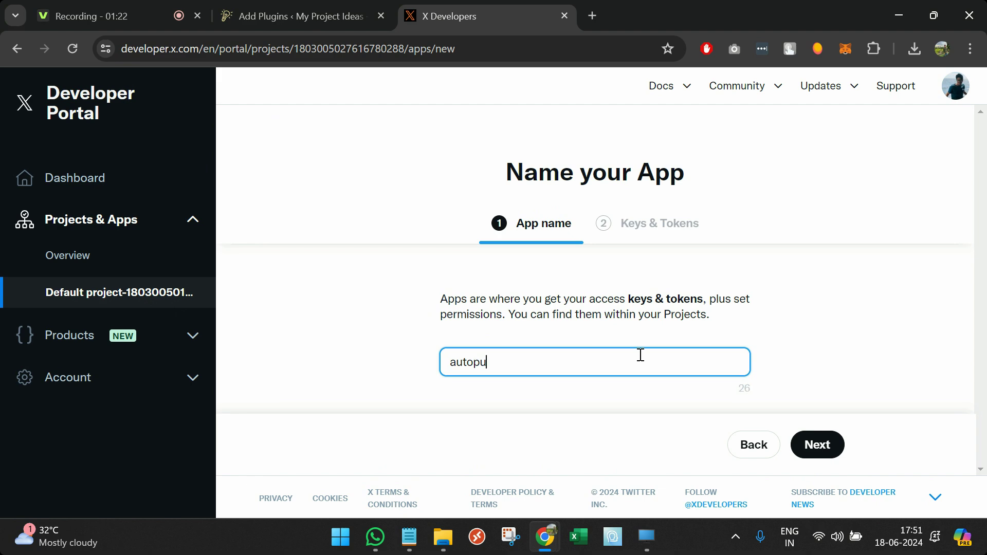
pyautogui.write('blish')
pyautogui.click(803, 438)
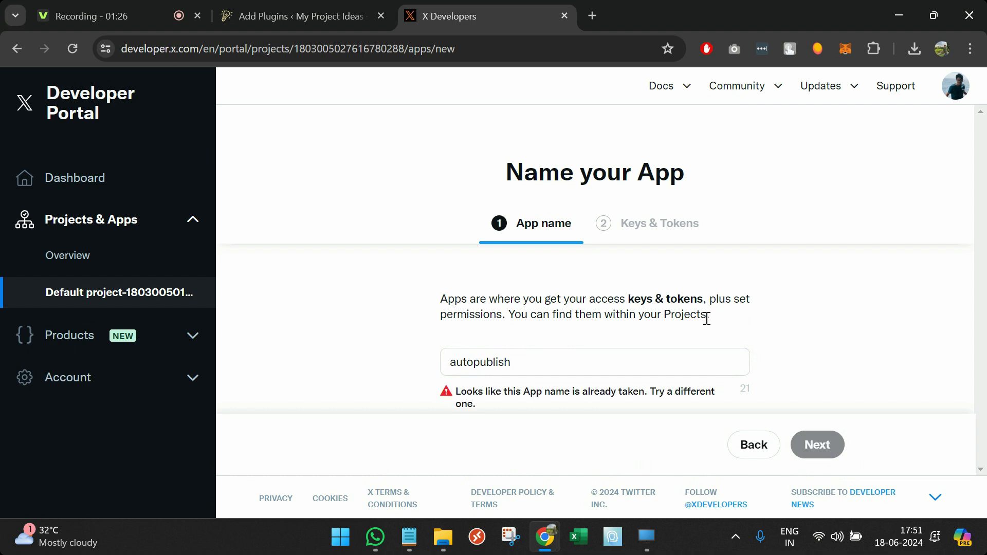
pyautogui.tripleClick(603, 363)
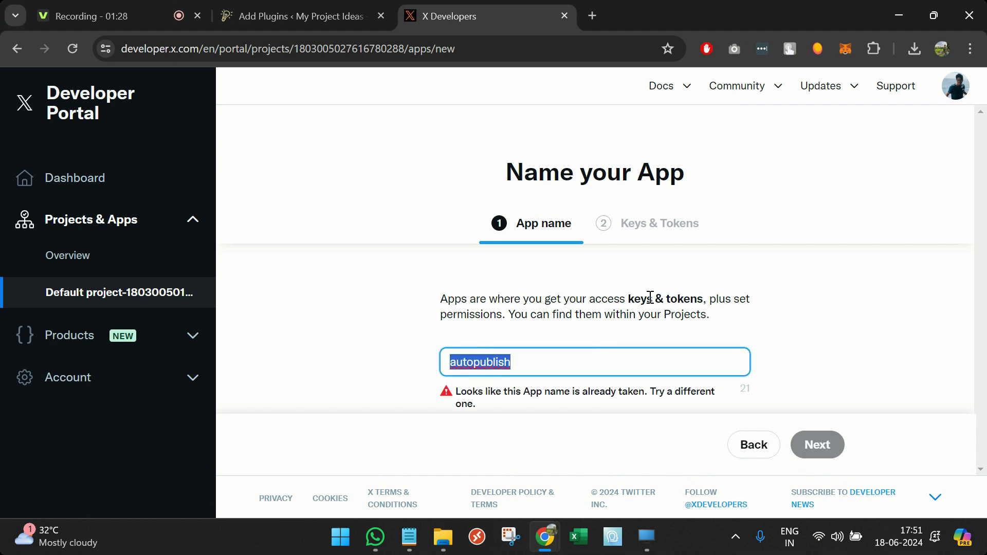
pyautogui.write('myprojec')
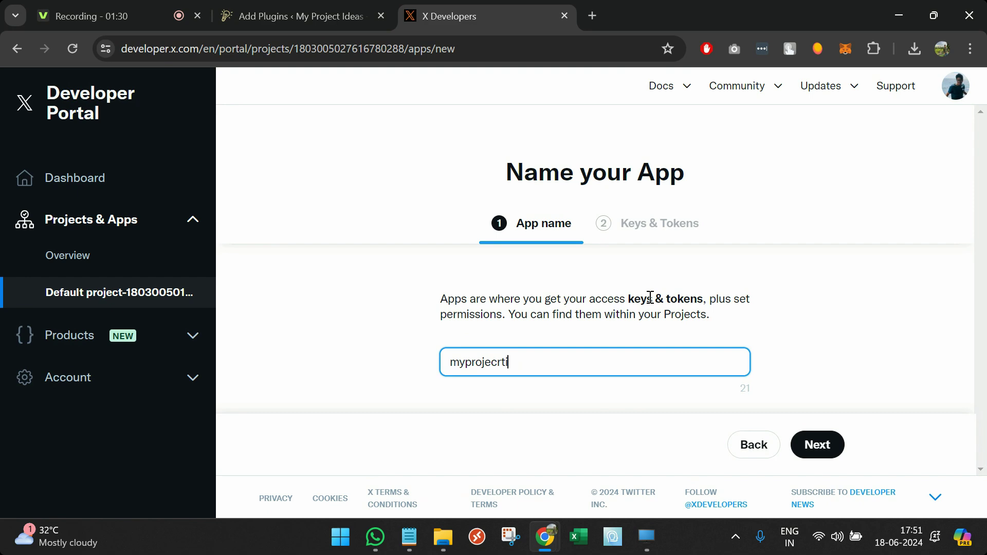
pyautogui.write('rti')
pyautogui.press('BackSpace')
pyautogui.press('BackSpace')
pyautogui.write('ideas')
pyautogui.click(822, 447)
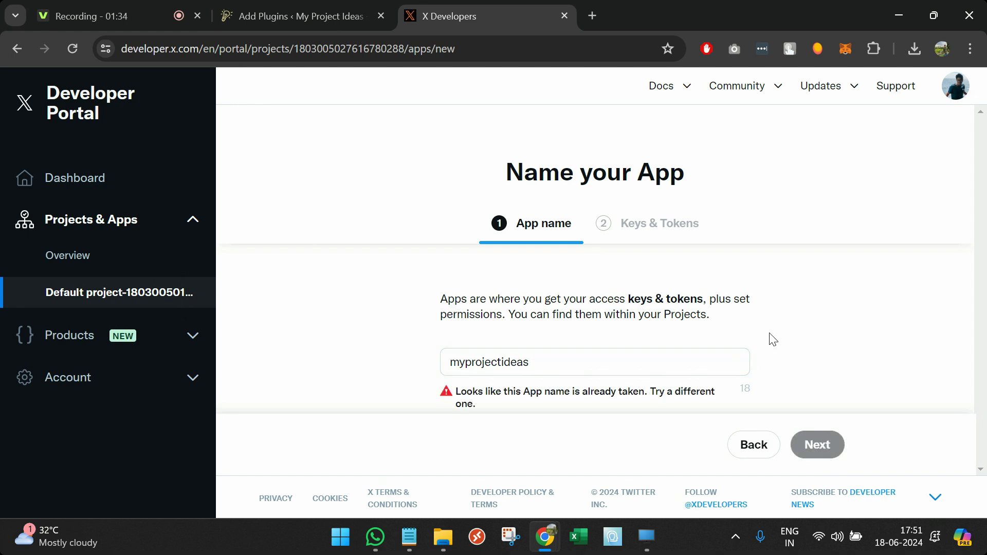
pyautogui.click(660, 358)
pyautogui.write('_auto')
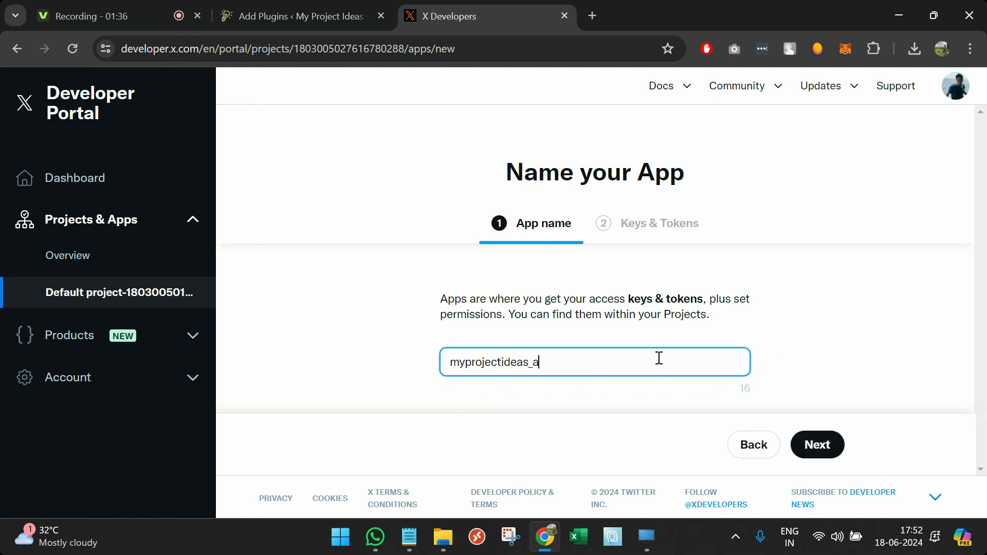
pyautogui.click(822, 446)
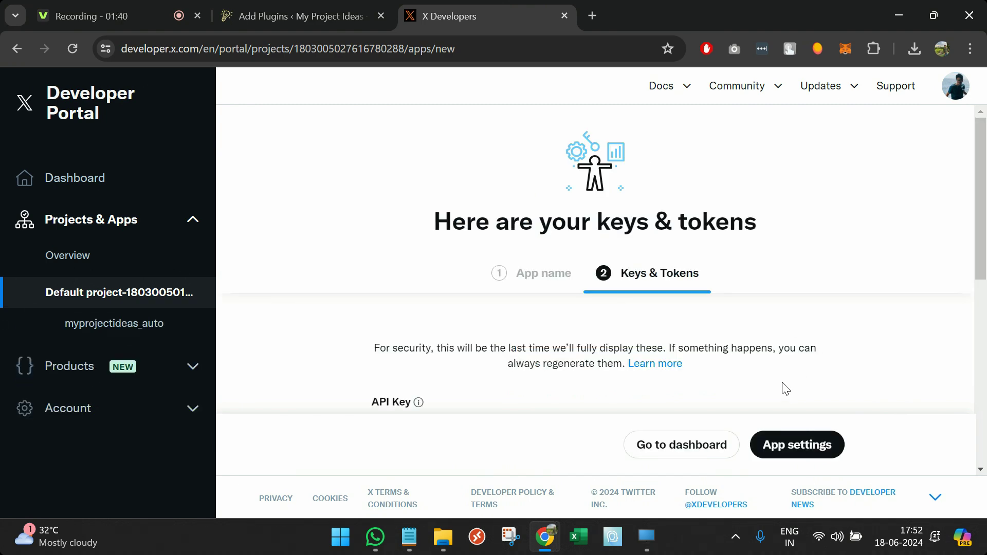
# - Review the new app's generated API keys before returning to WordPress
pyautogui.scroll(-5, 785, 388)
pyautogui.scroll(-3, 765, 362)
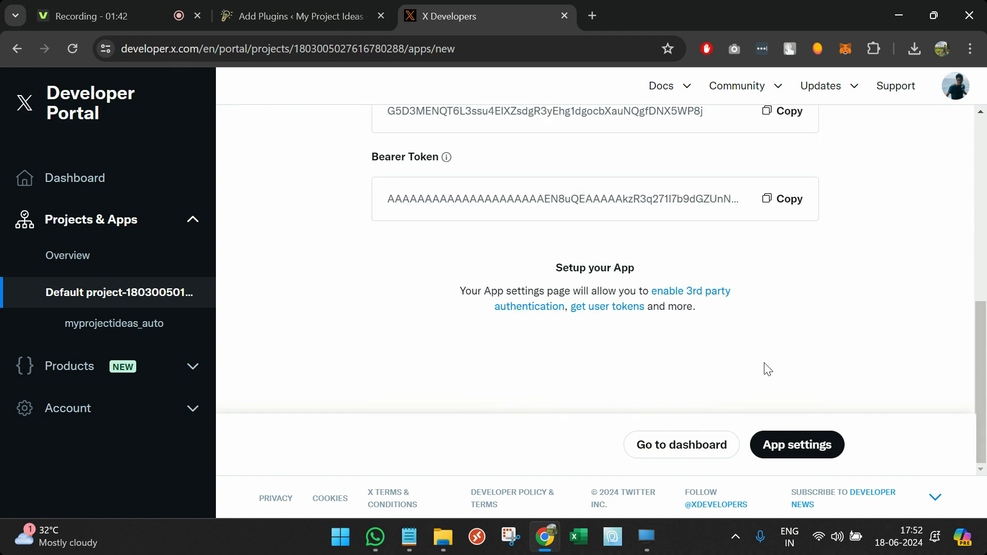
pyautogui.scroll(5, 768, 369)
pyautogui.scroll(-1, 766, 371)
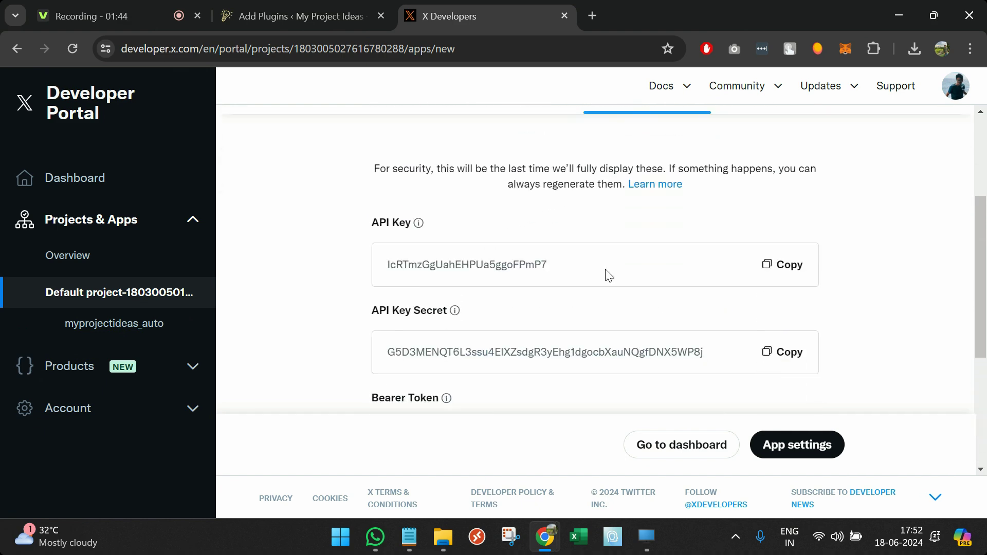
pyautogui.scroll(-2, 609, 277)
pyautogui.scroll(2, 468, 256)
pyautogui.click(317, 8)
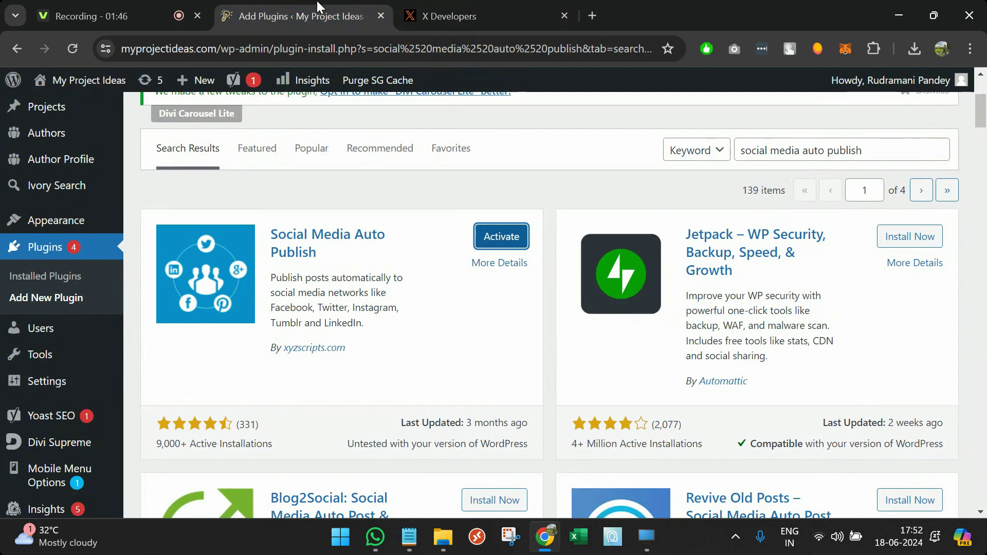
# - Activate the Social Media Auto Publish plugin on the Plugins page
pyautogui.click(497, 234)
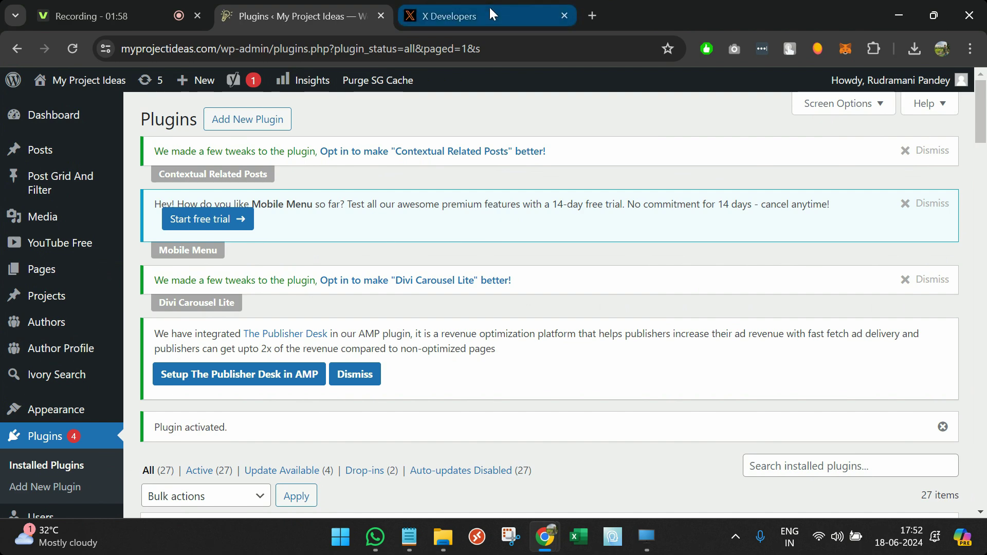
pyautogui.click(489, 6)
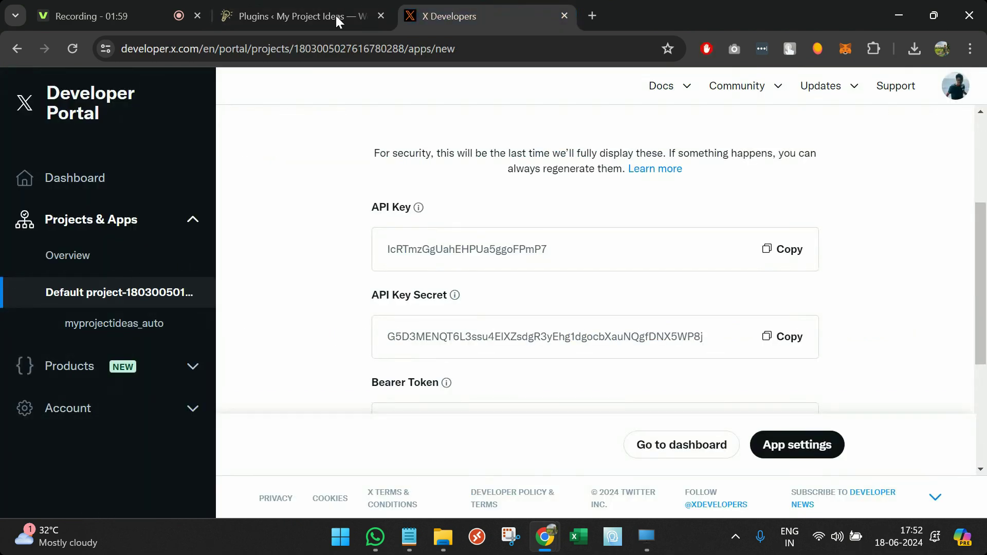
pyautogui.click(288, 2)
pyautogui.scroll(-3, 278, 248)
pyautogui.scroll(-10, 192, 334)
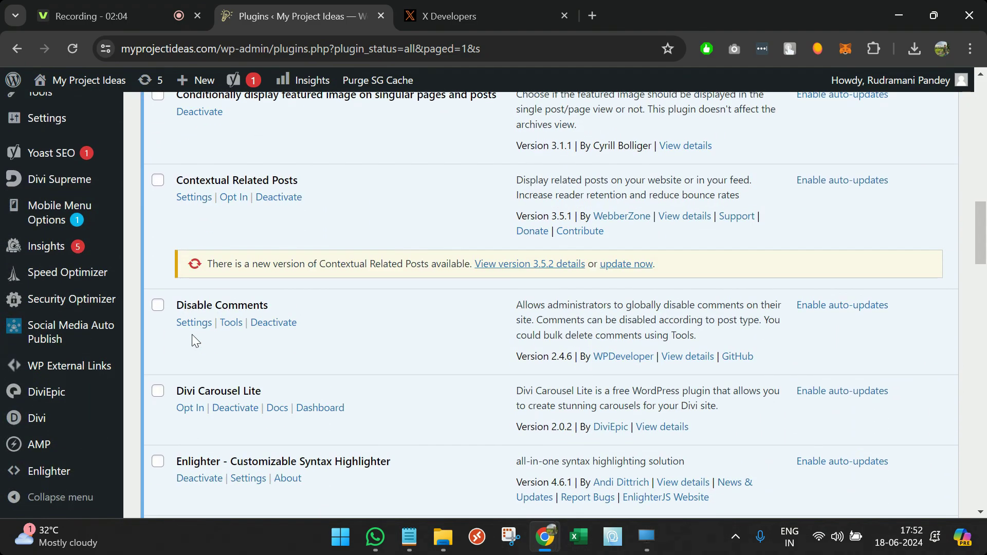
pyautogui.scroll(-1, 60, 417)
pyautogui.moveTo(62, 447)
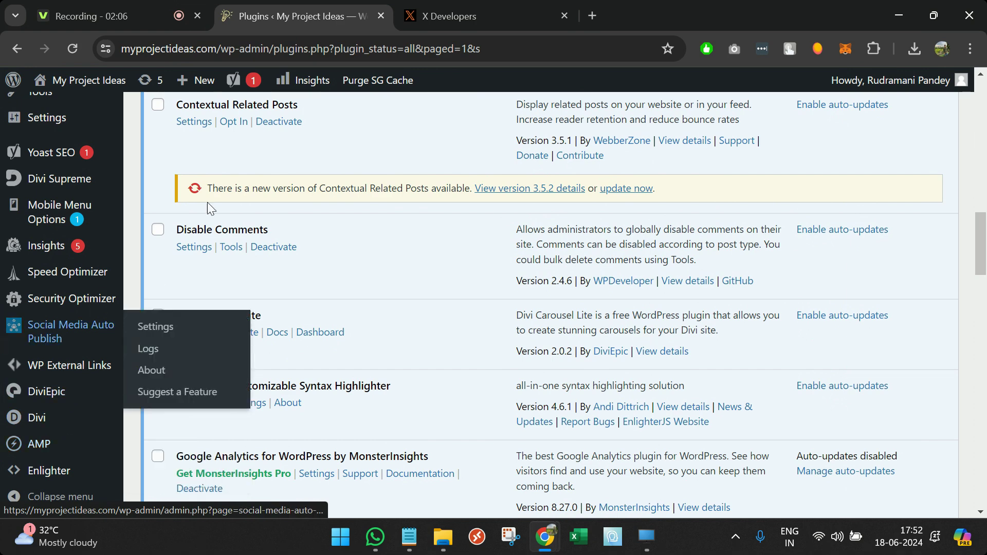
# - Open the Social Media Auto Publish settings page from the admin sidebar
pyautogui.click(493, 6)
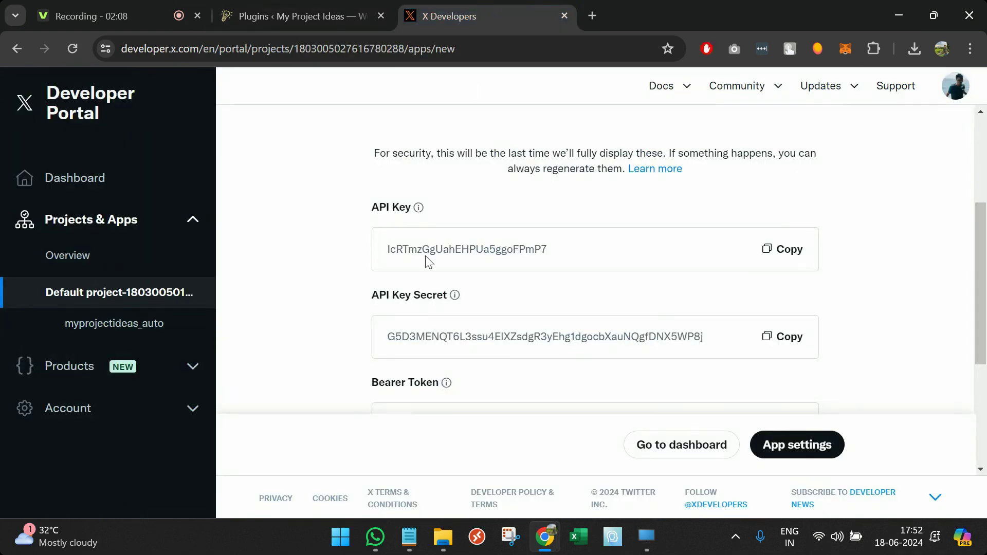
pyautogui.click(314, 16)
pyautogui.moveTo(72, 309)
pyautogui.moveTo(72, 337)
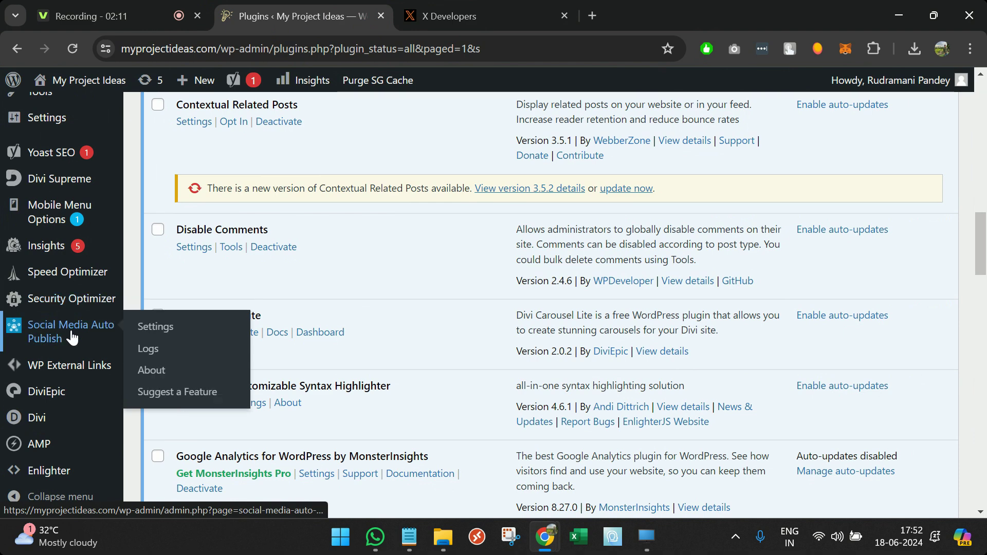
pyautogui.click(186, 333)
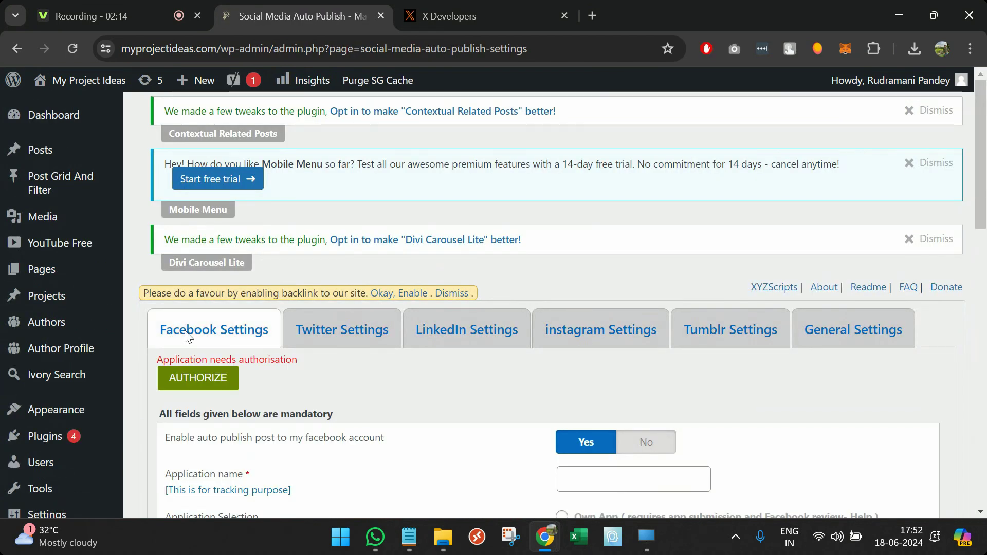
# - Bring up the plugin's Twitter settings form
pyautogui.scroll(-1, 375, 371)
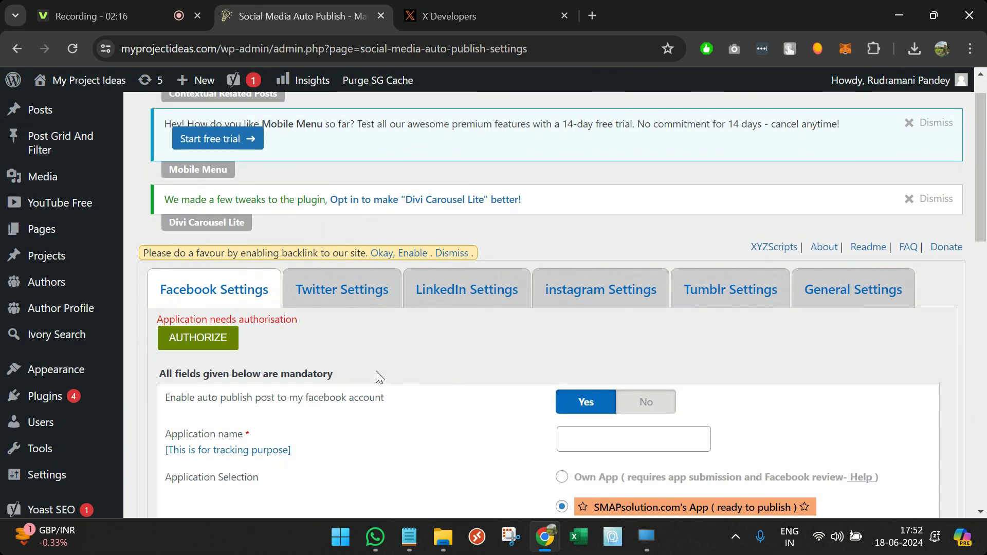
pyautogui.click(374, 261)
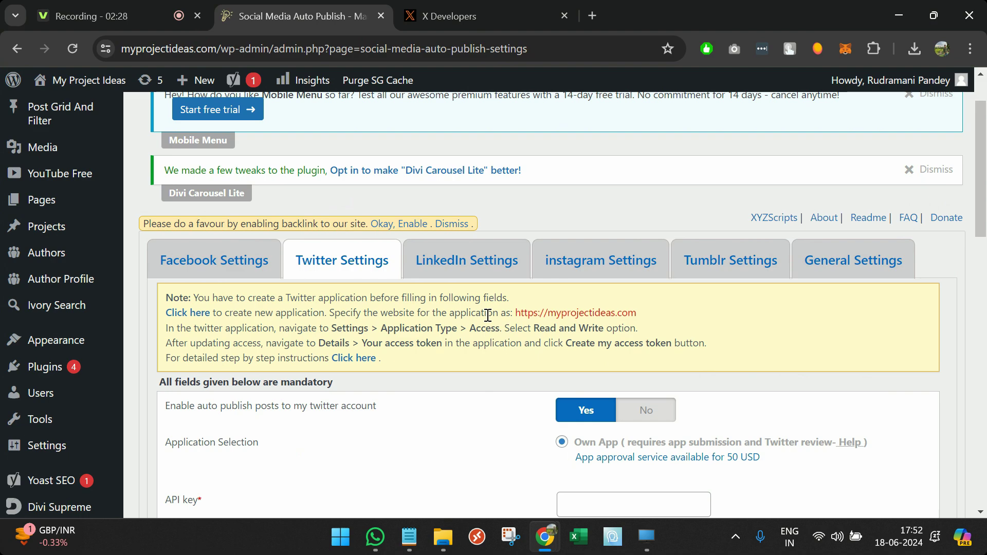
pyautogui.scroll(-5, 487, 314)
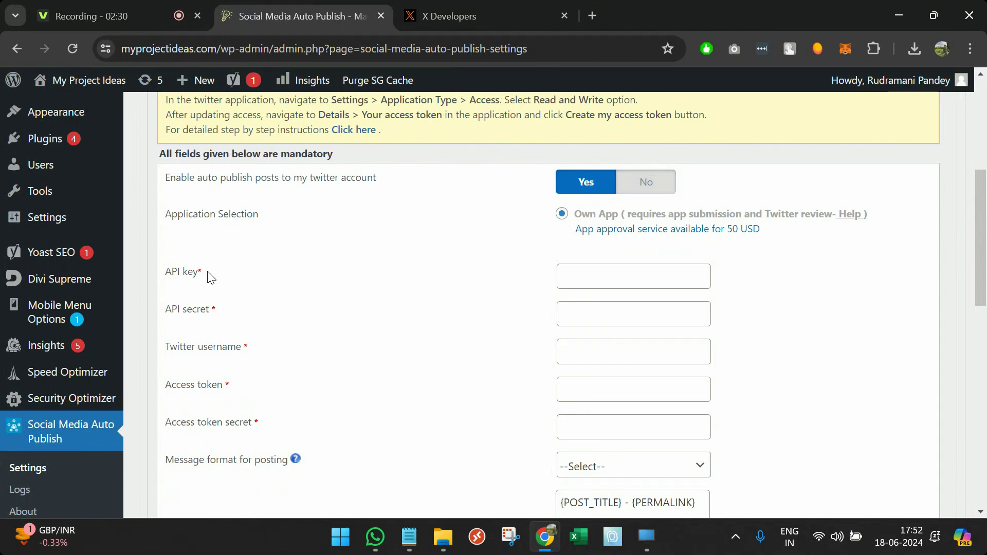
pyautogui.scroll(-1, 361, 364)
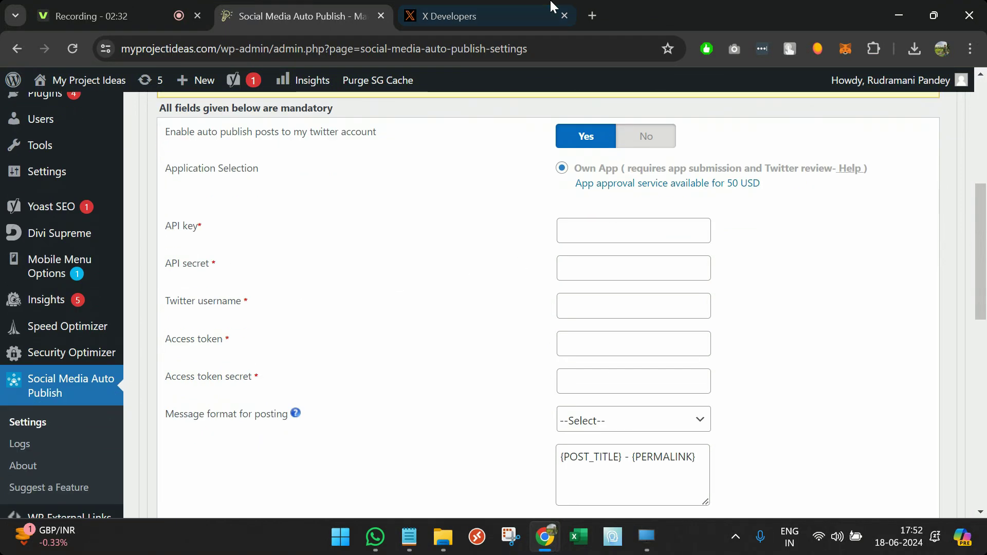
# - Copy the app's API Key and API Key Secret into the plugin's API key and secret fields
pyautogui.click(550, 8)
pyautogui.click(779, 260)
pyautogui.click(322, 8)
pyautogui.click(593, 227)
pyautogui.hotkey('ctrl', 'v')
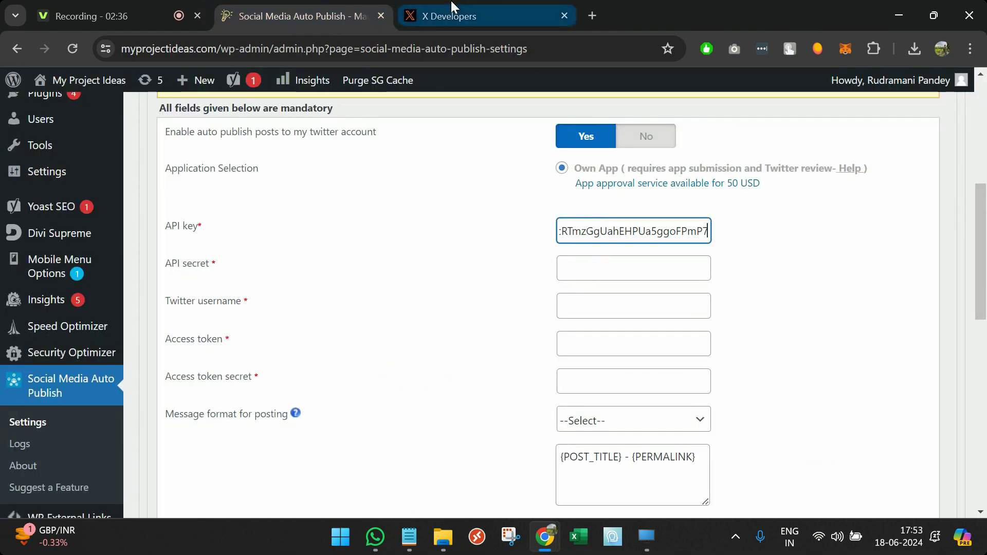
pyautogui.click(453, 7)
pyautogui.click(789, 336)
pyautogui.click(351, 7)
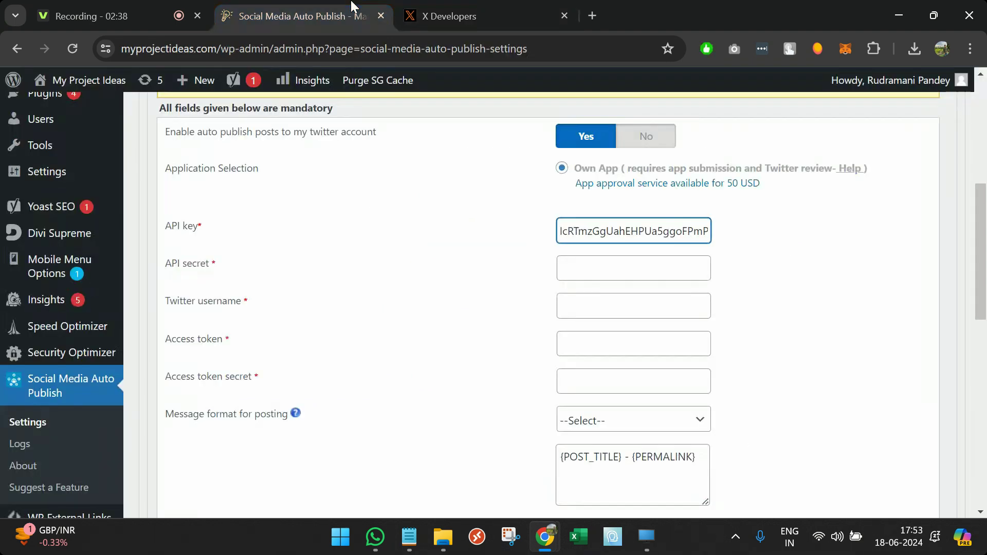
pyautogui.click(584, 269)
pyautogui.hotkey('ctrl', 'v')
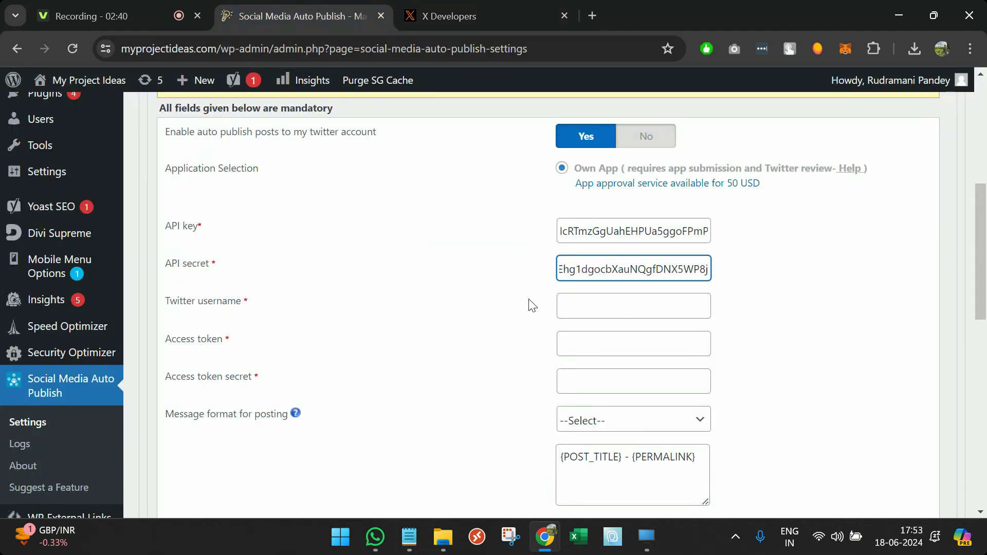
pyautogui.click(576, 302)
# - Copy the app's Bearer Token and review the plugin's Twitter settings form
pyautogui.click(443, 7)
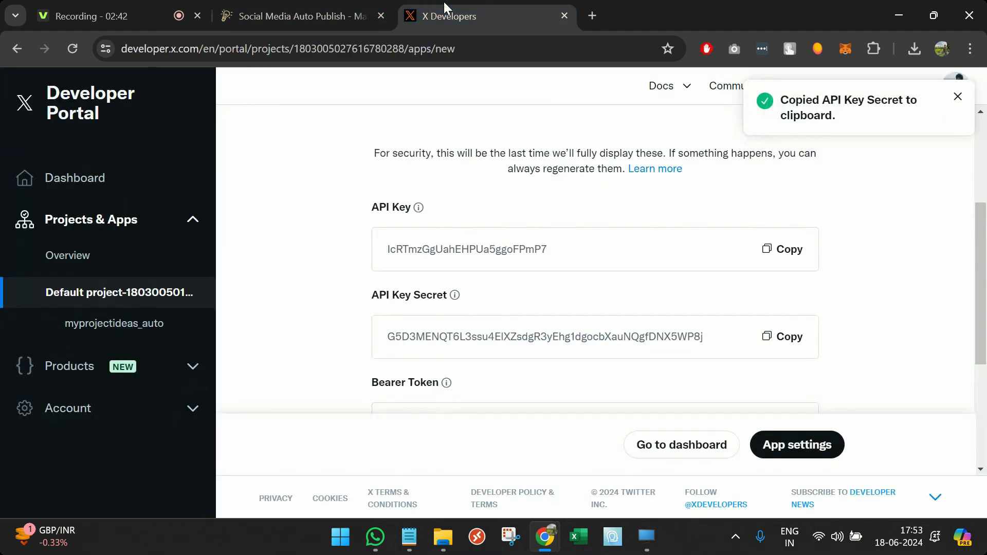
pyautogui.scroll(-3, 668, 293)
pyautogui.scroll(-1, 752, 314)
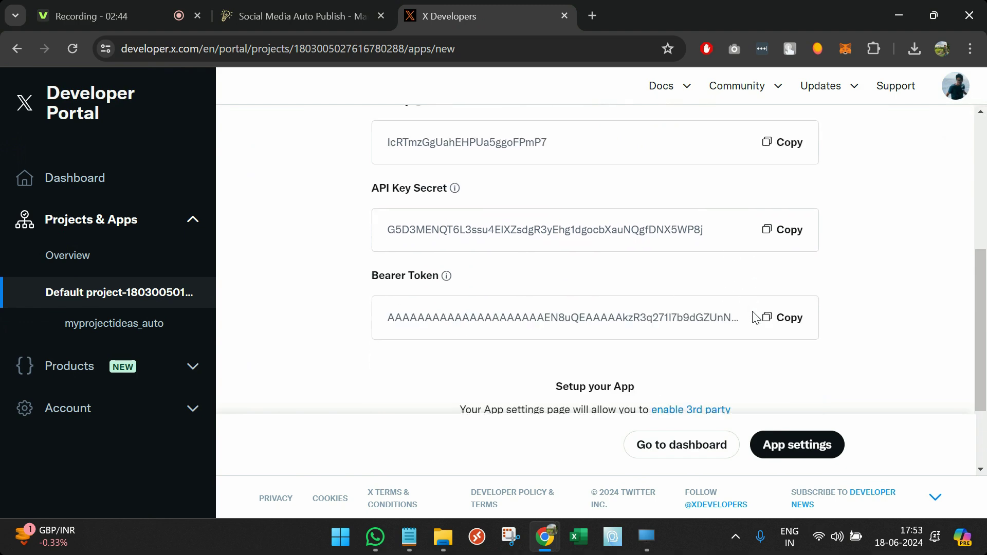
pyautogui.click(785, 316)
pyautogui.click(331, 3)
pyautogui.scroll(-2, 403, 357)
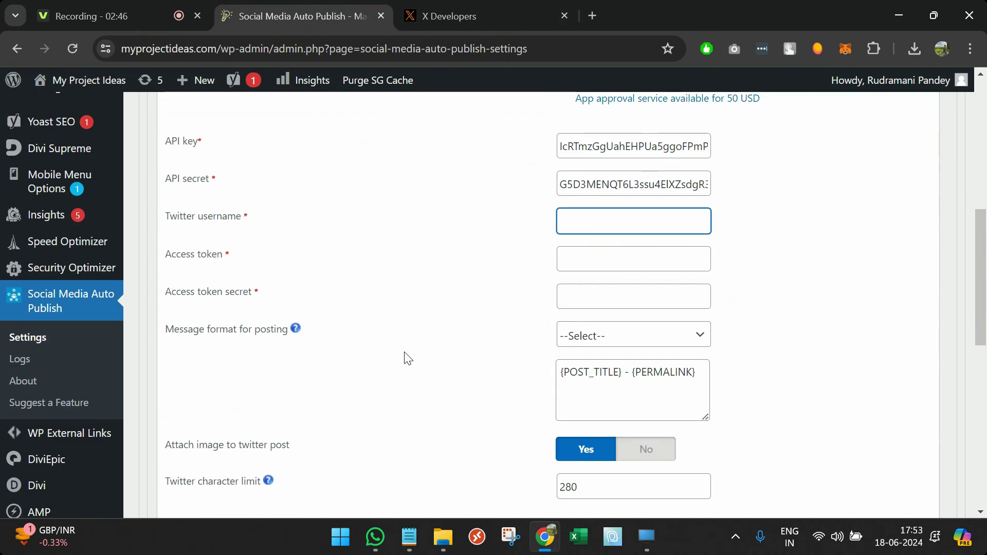
pyautogui.scroll(-2, 383, 320)
pyautogui.scroll(-1, 386, 322)
pyautogui.scroll(5, 386, 321)
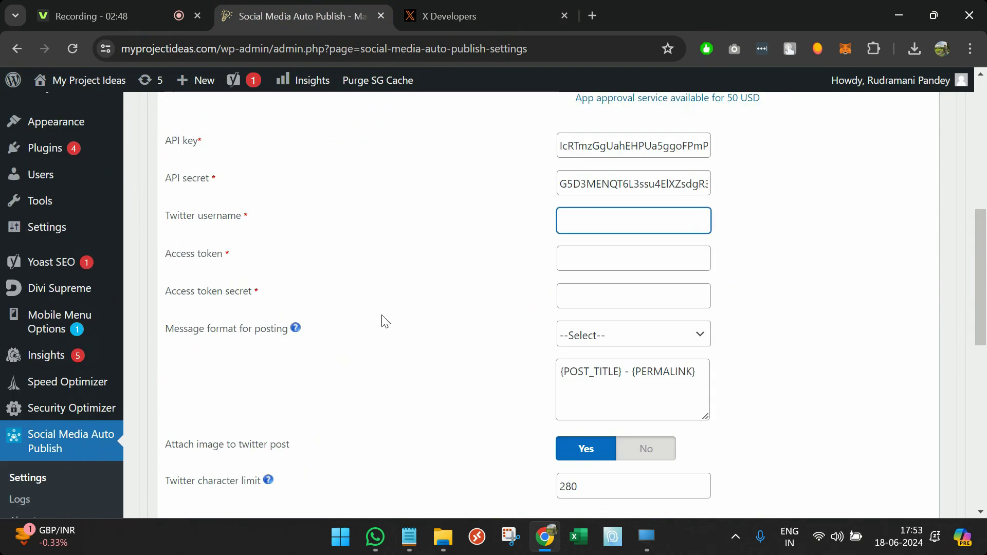
pyautogui.click(436, 5)
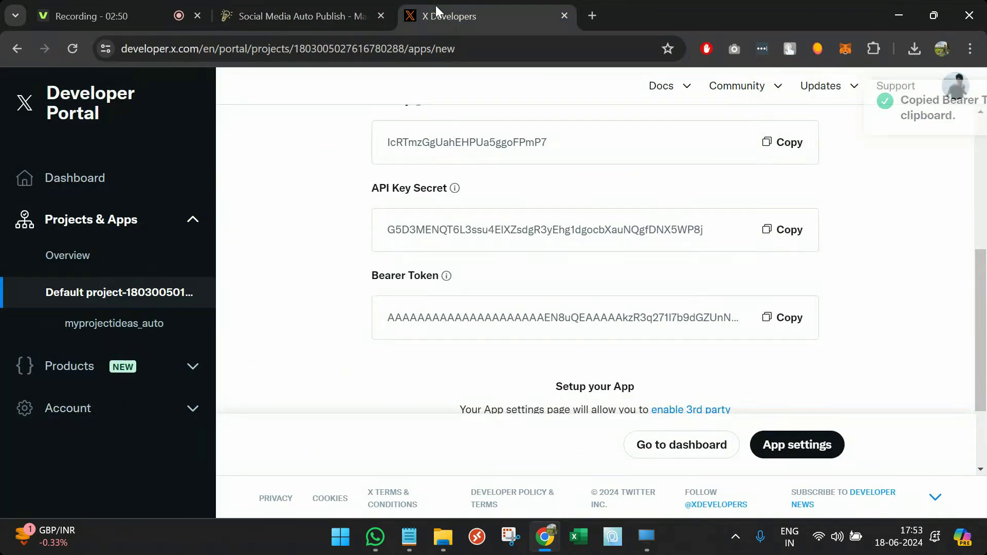
pyautogui.scroll(-2, 535, 324)
pyautogui.scroll(2, 540, 330)
pyautogui.scroll(-1, 540, 329)
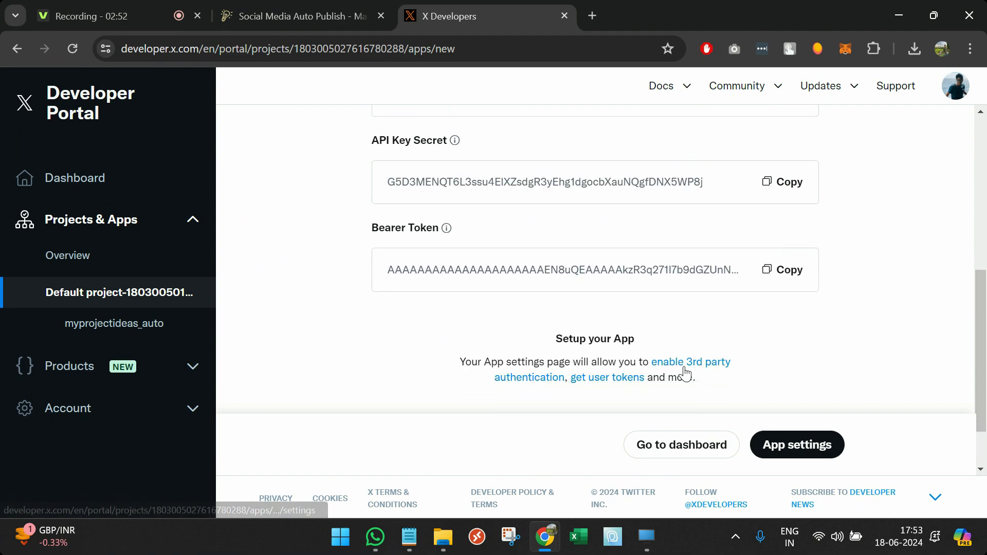
# - Generate the app's access token and secret, and re-paste the API secret in the plugin
pyautogui.click(644, 373)
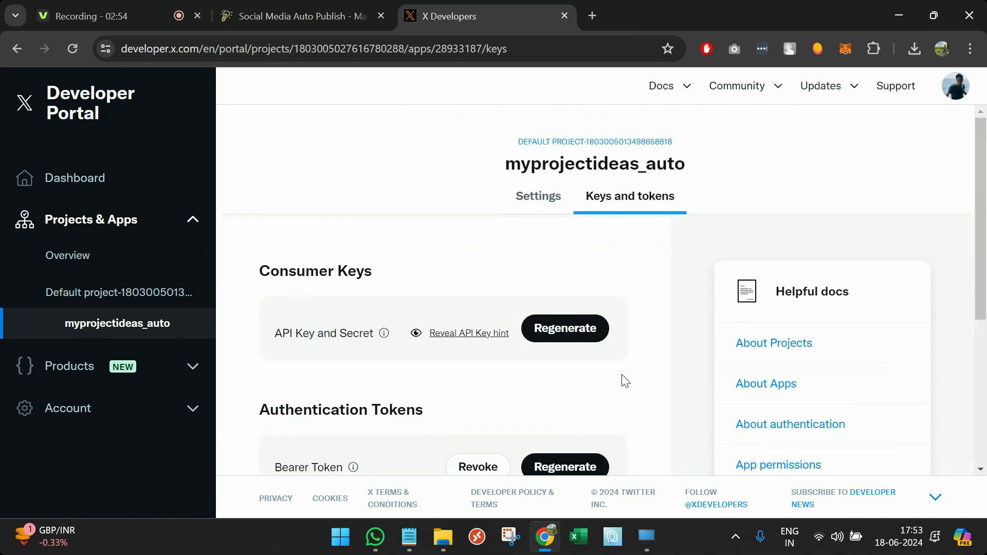
pyautogui.scroll(-3, 622, 379)
pyautogui.scroll(1, 624, 381)
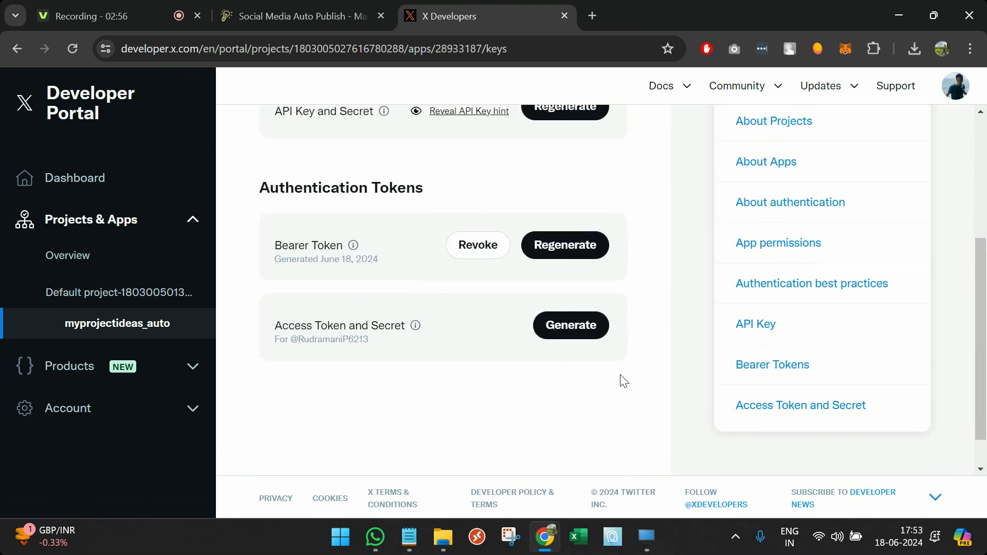
pyautogui.click(554, 335)
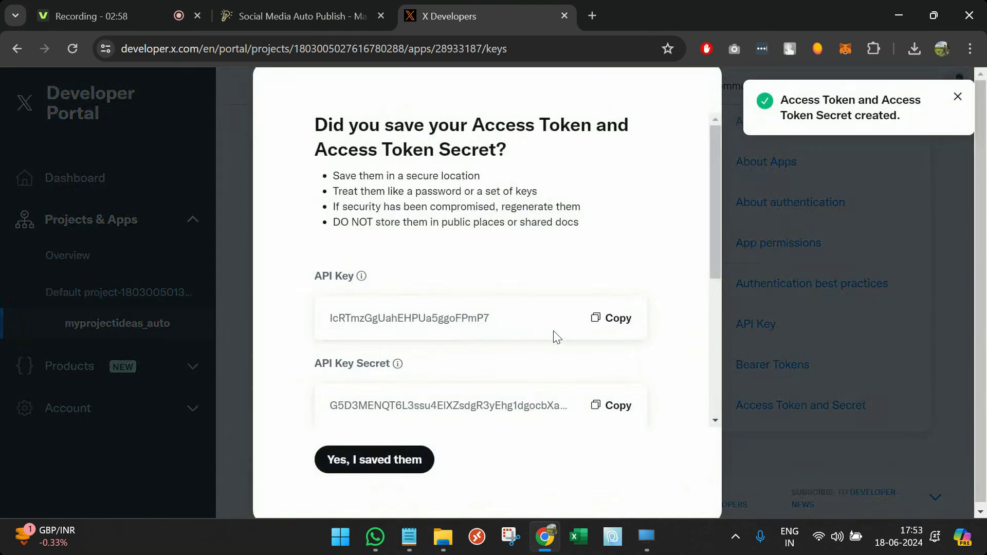
pyautogui.scroll(-2, 557, 337)
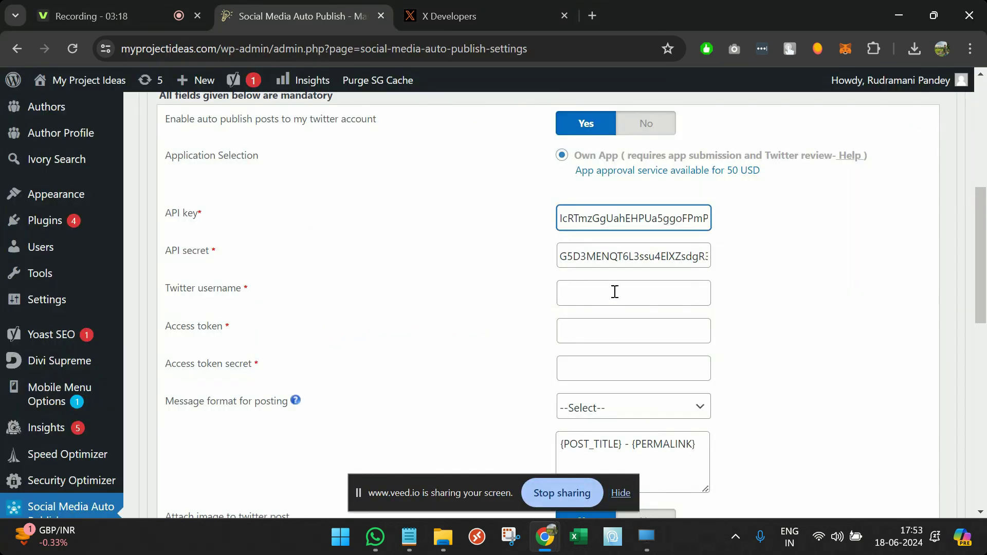
pyautogui.doubleClick(619, 259)
pyautogui.hotkey('ctrl', 'v')
# - Copy the Access Token into the plugin's access token field
pyautogui.click(448, 16)
pyautogui.scroll(-3, 483, 325)
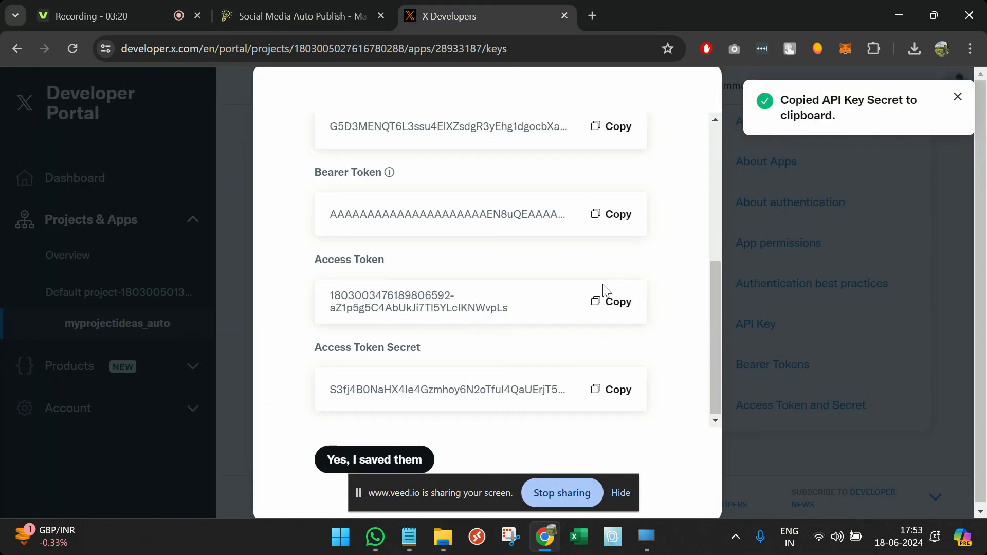
pyautogui.click(611, 302)
pyautogui.click(301, 3)
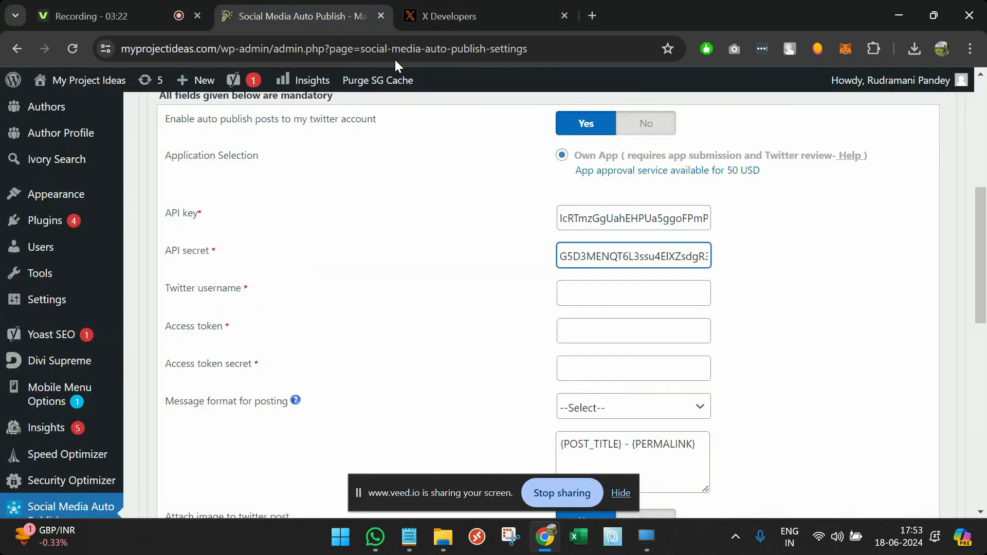
pyautogui.click(619, 323)
pyautogui.hotkey('ctrl', 'v')
# - Paste the Access Token Secret into the plugin and confirm the keys were saved in the portal
pyautogui.click(451, 2)
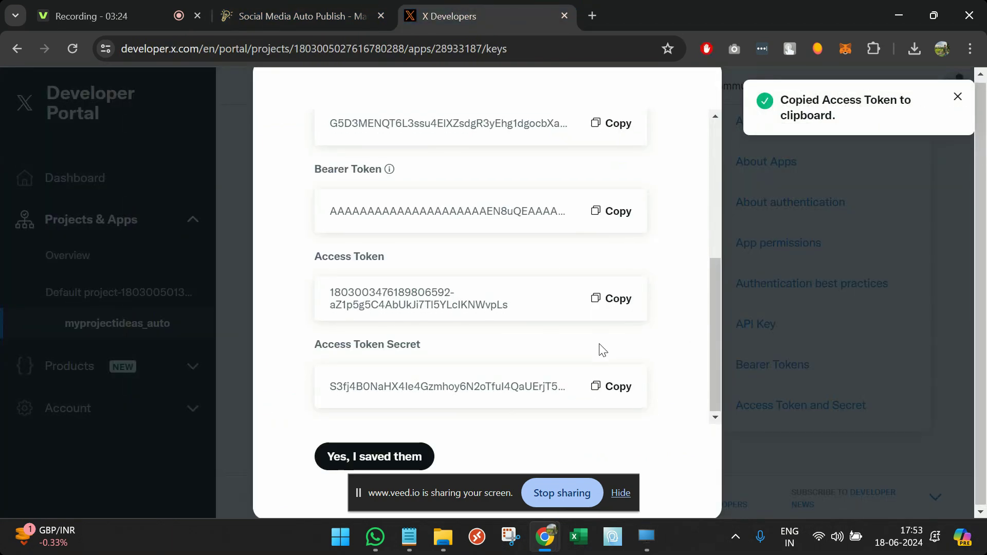
pyautogui.click(615, 385)
pyautogui.hotkey('ctrl', 'shift', 'Tab')
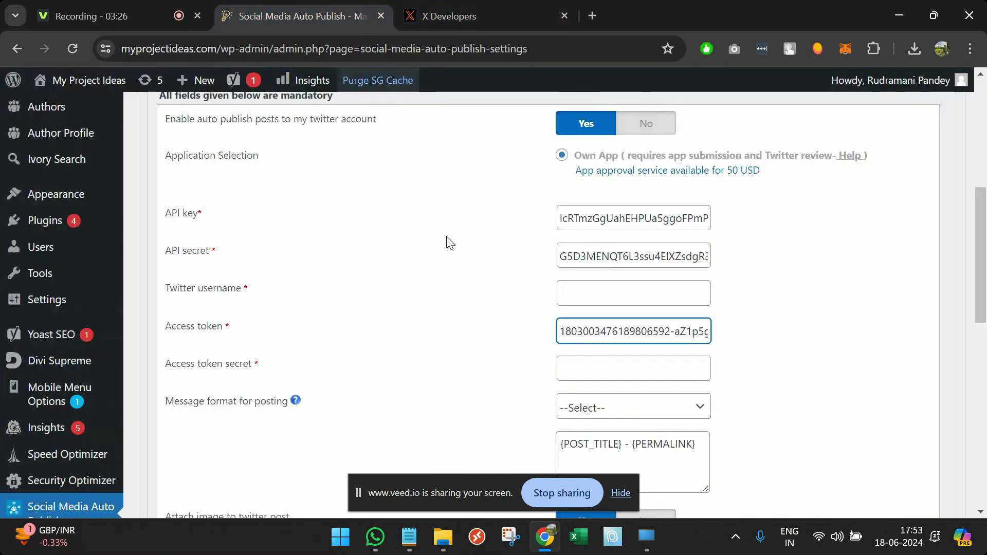
pyautogui.click(591, 370)
pyautogui.hotkey('ctrl', 'v')
pyautogui.scroll(-2, 523, 379)
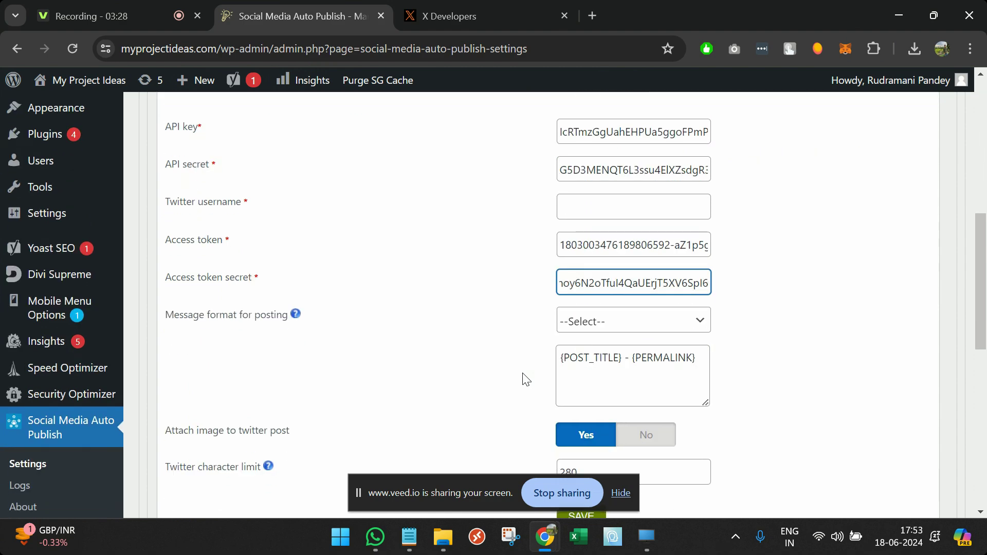
pyautogui.click(435, 6)
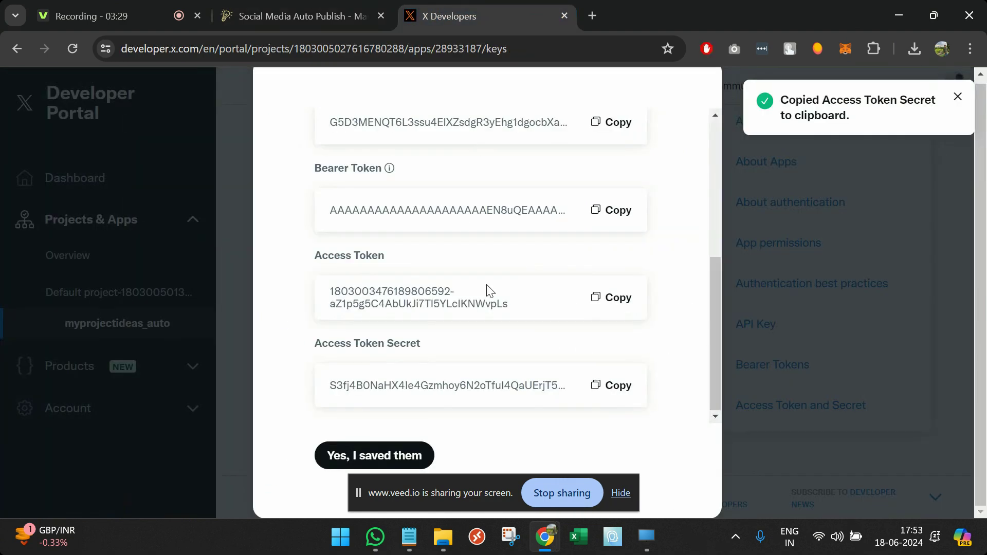
pyautogui.click(394, 456)
pyautogui.scroll(5, 479, 324)
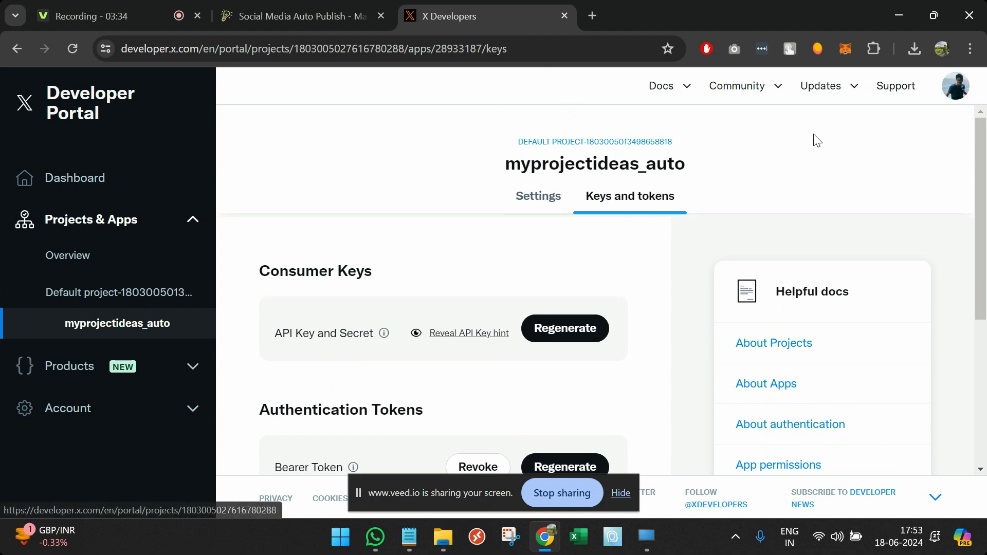
# - Open X in a new tab and select the account handle on its profile page
pyautogui.click(288, 12)
pyautogui.scroll(1, 340, 387)
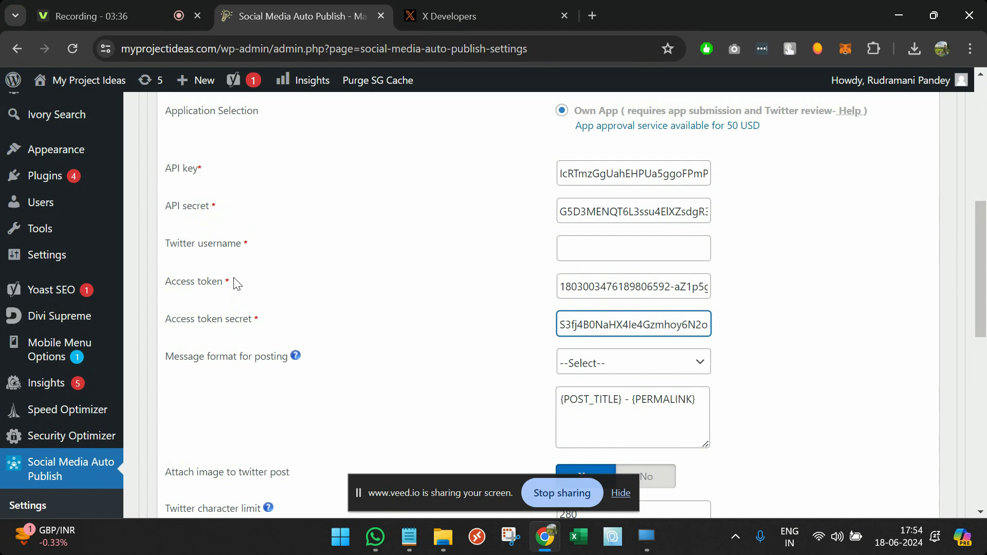
pyautogui.hotkey('ctrl', 'Tab')
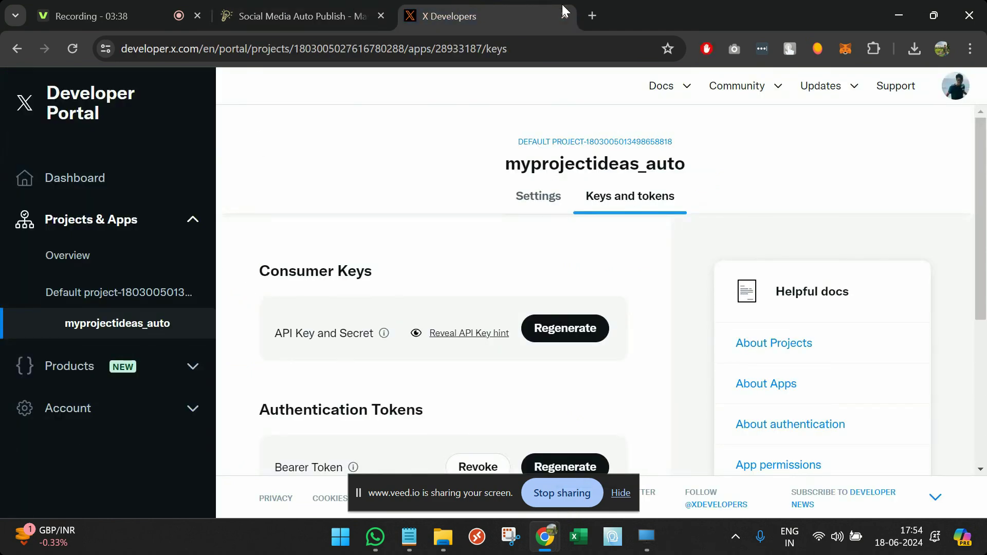
pyautogui.click(586, 13)
pyautogui.write('tw')
pyautogui.press('Return')
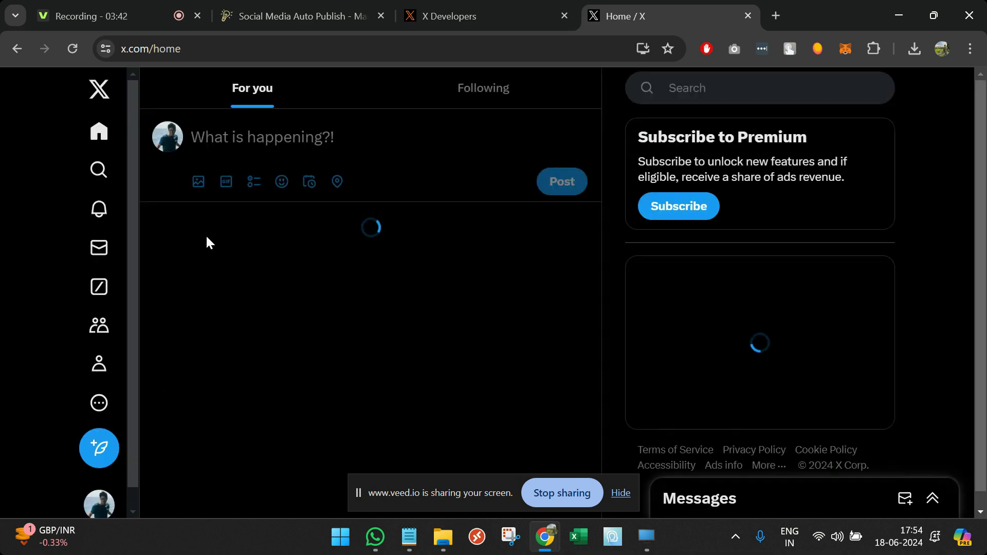
pyautogui.click(169, 133)
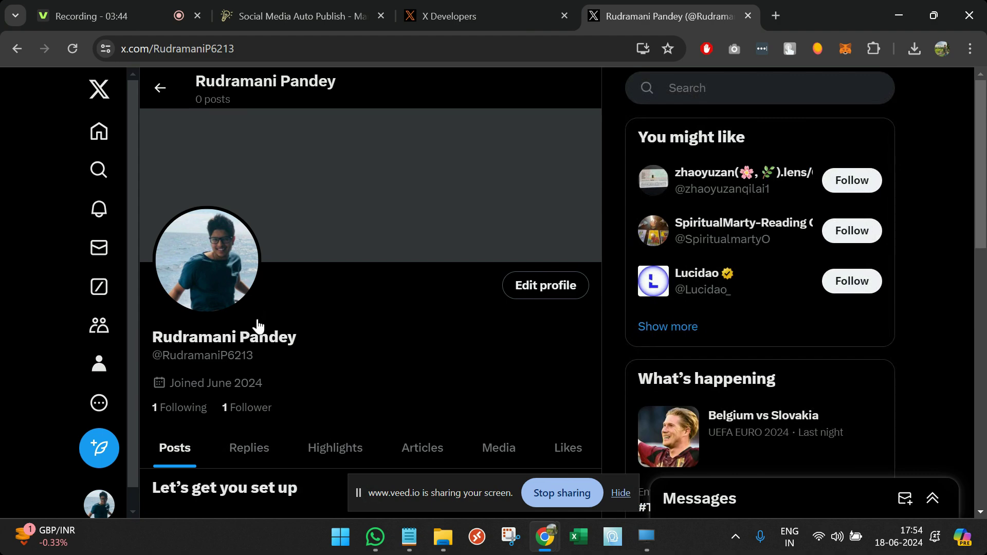
pyautogui.doubleClick(243, 355)
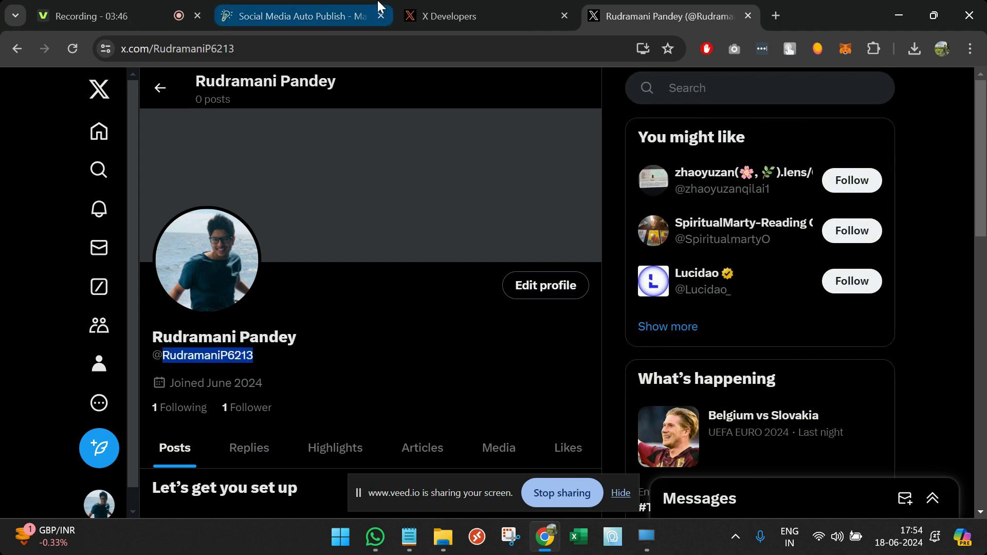
# - Paste the copied account handle into the plugin's Twitter username field
pyautogui.click(346, 1)
pyautogui.click(642, 279)
pyautogui.click(628, 249)
pyautogui.hotkey('ctrl', 'v')
pyautogui.scroll(-4, 457, 330)
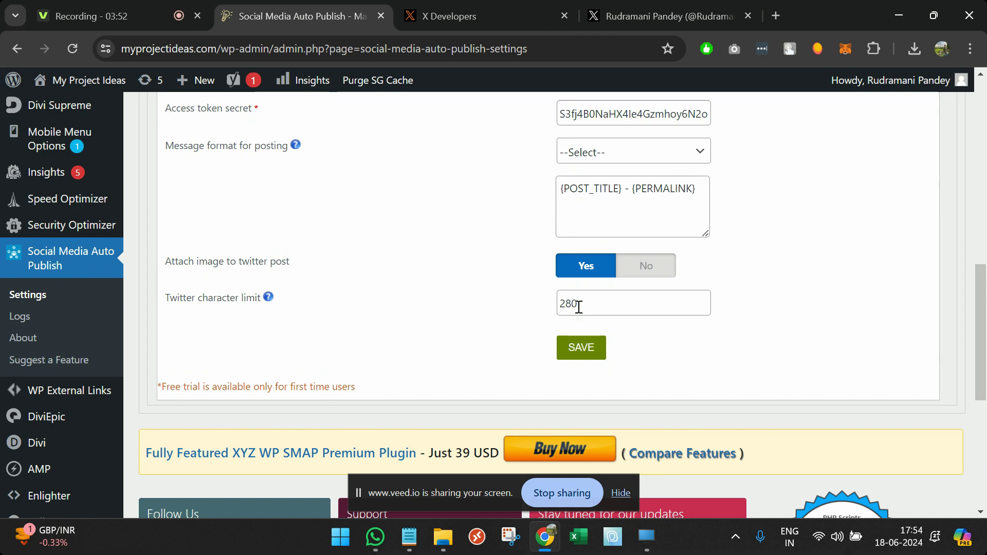
# - Save the plugin's Twitter settings with a 280-character limit and image attachment set to Yes
pyautogui.click(579, 307)
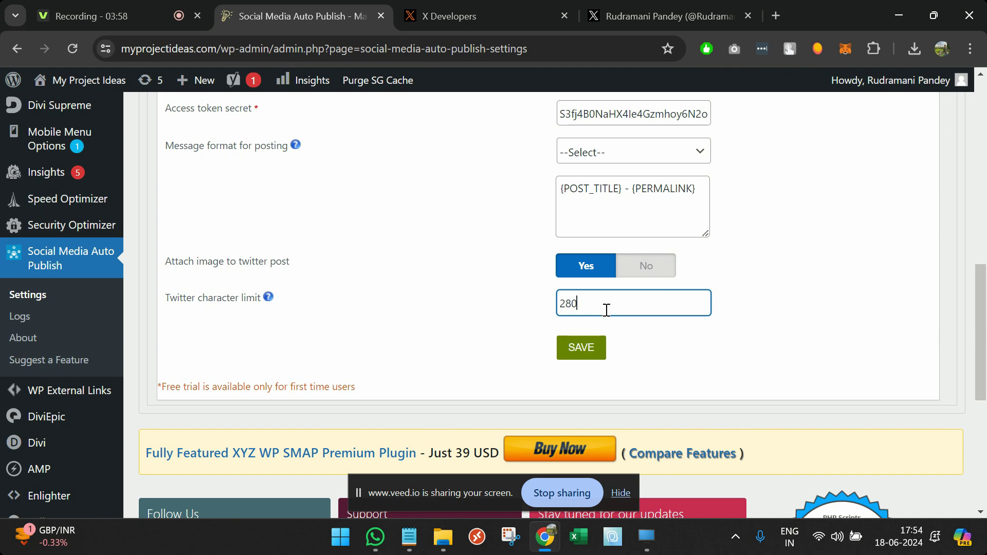
pyautogui.click(626, 15)
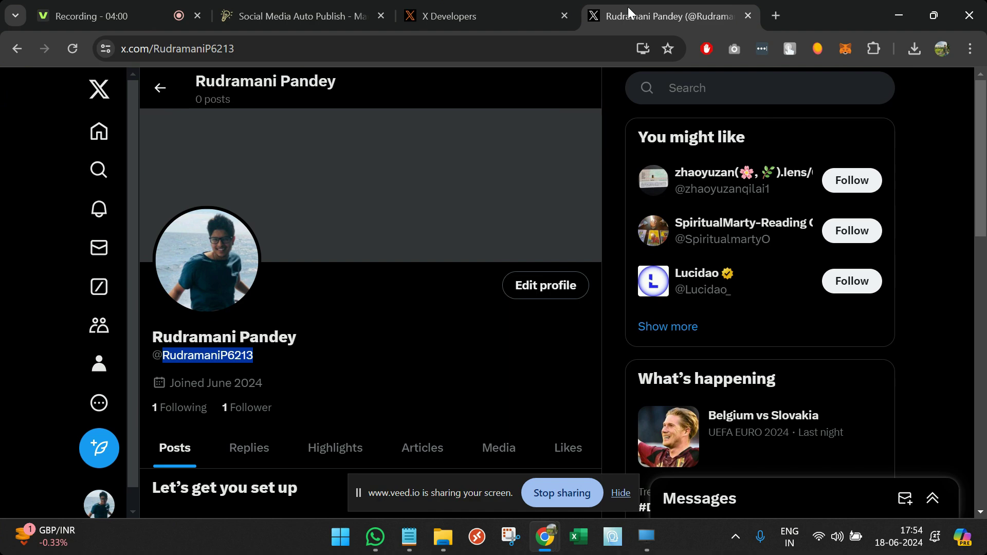
pyautogui.click(263, 358)
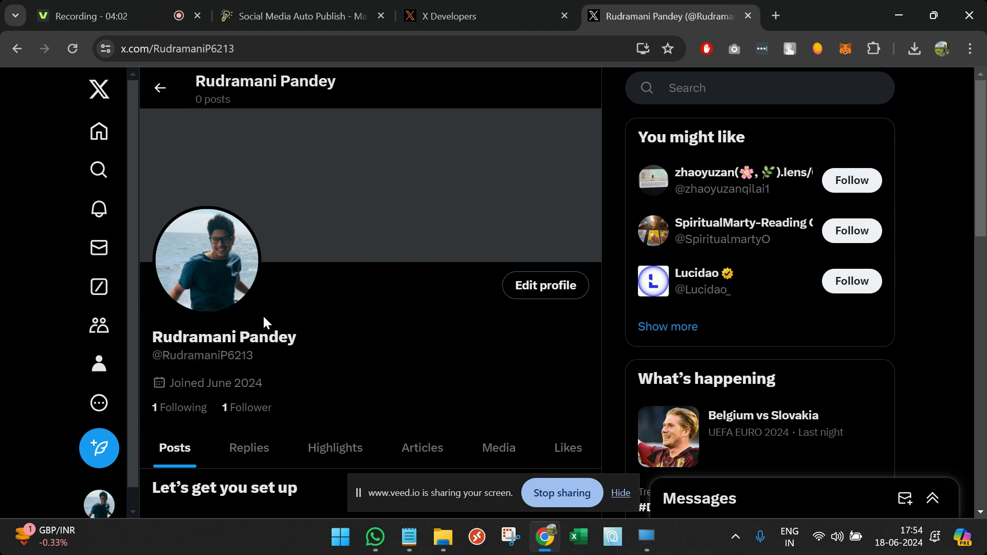
pyautogui.click(316, 1)
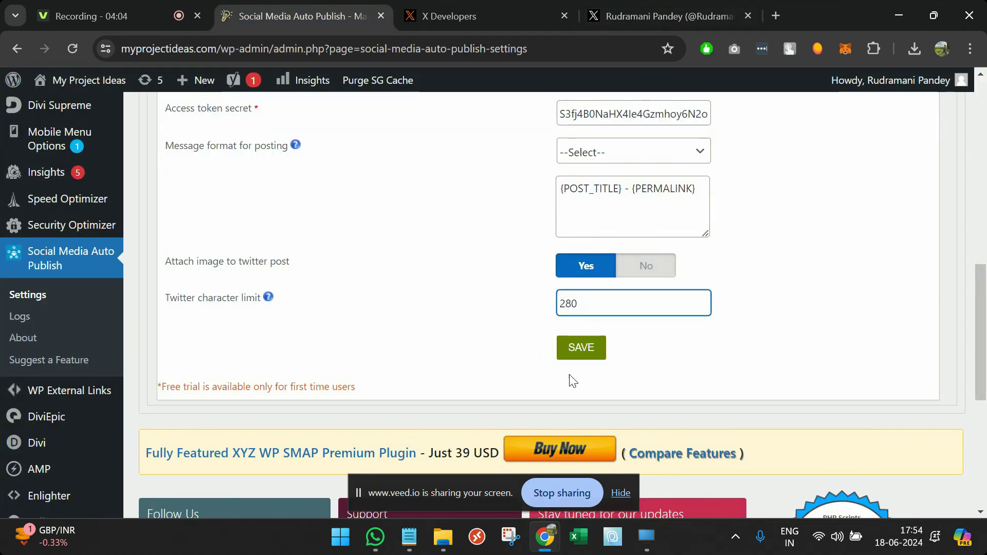
pyautogui.click(595, 352)
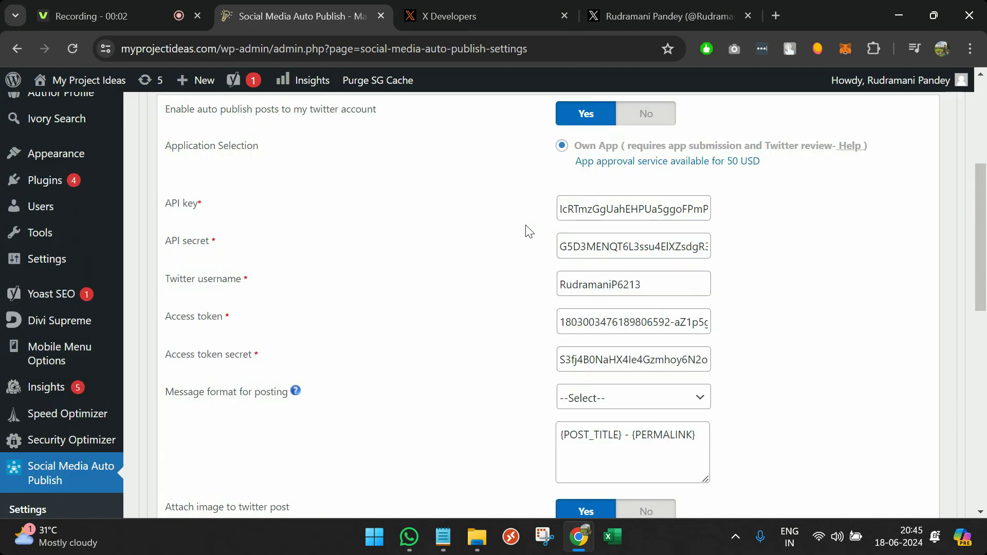
# - In the X app's settings, start the User authentication settings setup
pyautogui.scroll(-4, 525, 228)
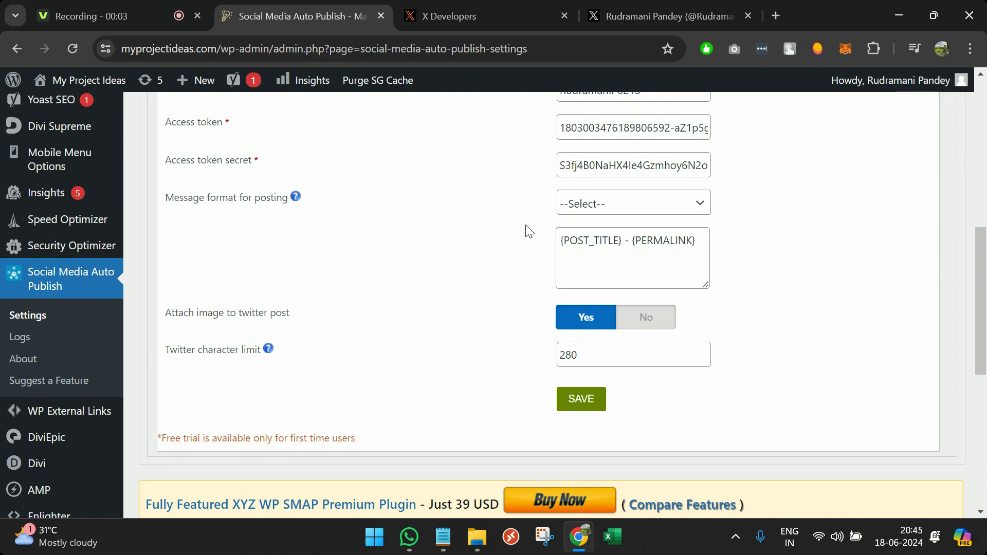
pyautogui.scroll(5, 527, 226)
pyautogui.click(489, 17)
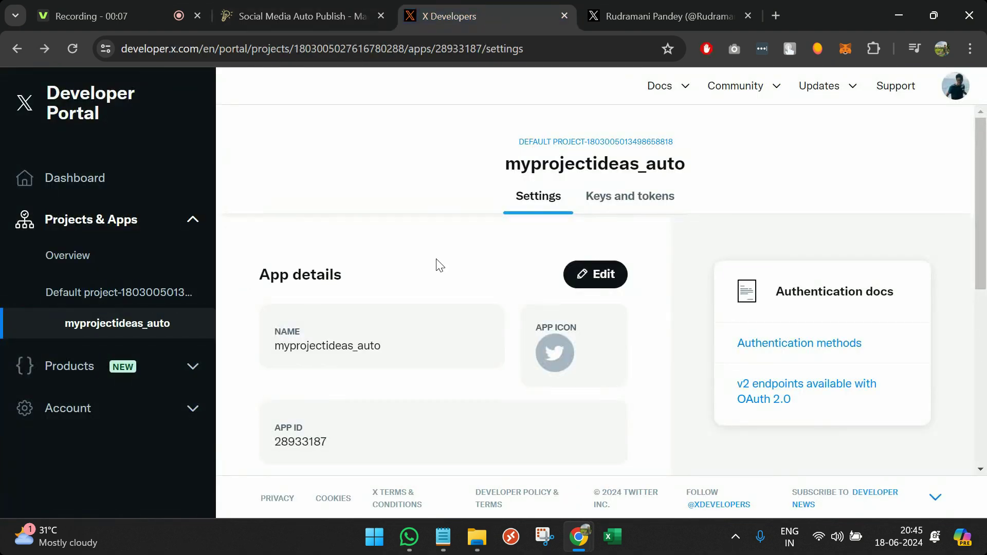
pyautogui.scroll(-3, 439, 261)
pyautogui.scroll(-1, 439, 257)
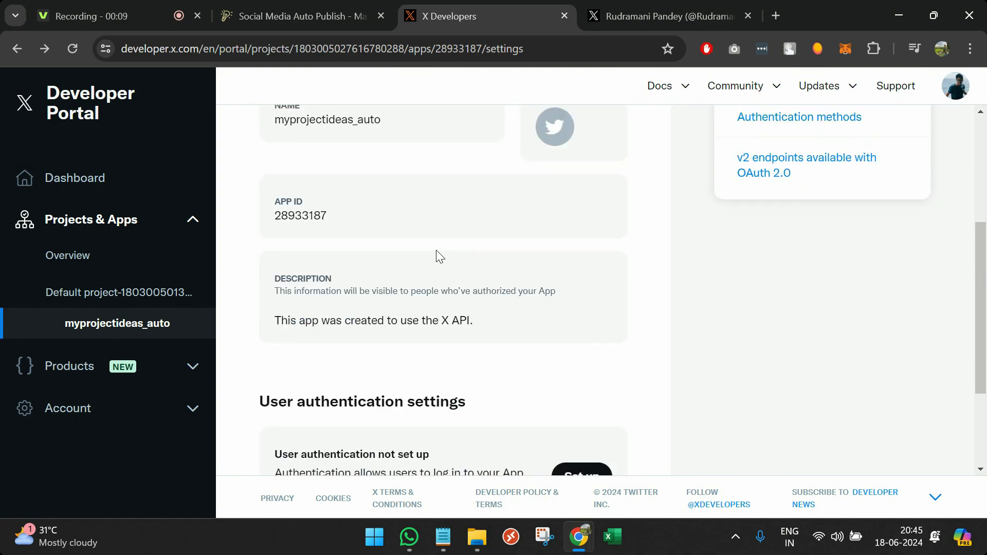
pyautogui.scroll(-3, 411, 349)
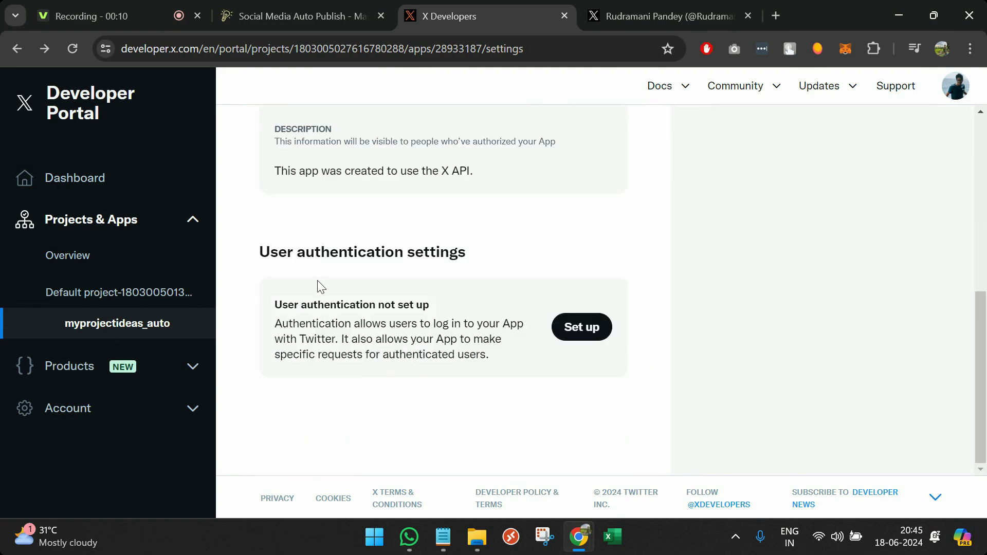
pyautogui.tripleClick(298, 256)
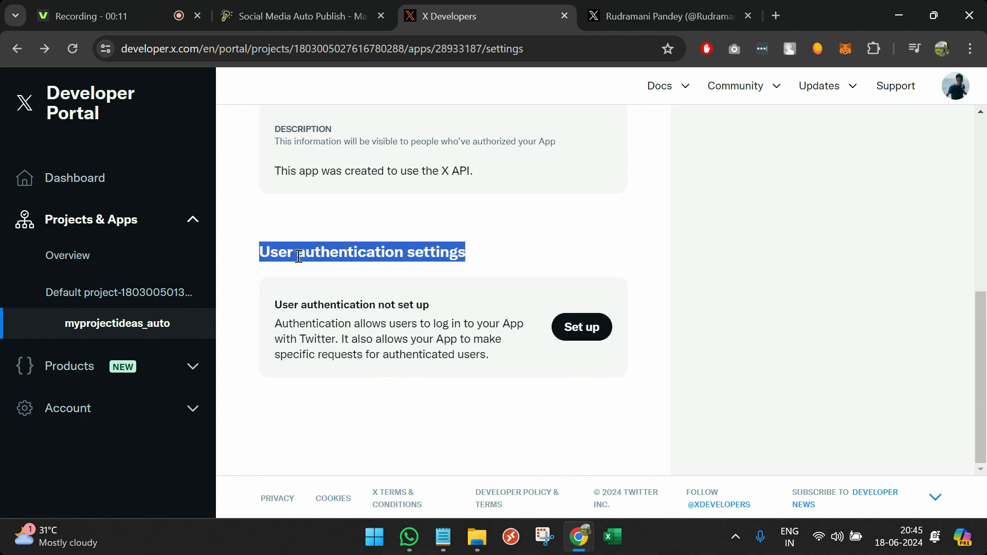
pyautogui.click(571, 329)
# - Give the app Read and write permissions and the Web App, Automated App or Bot type
pyautogui.scroll(-3, 549, 320)
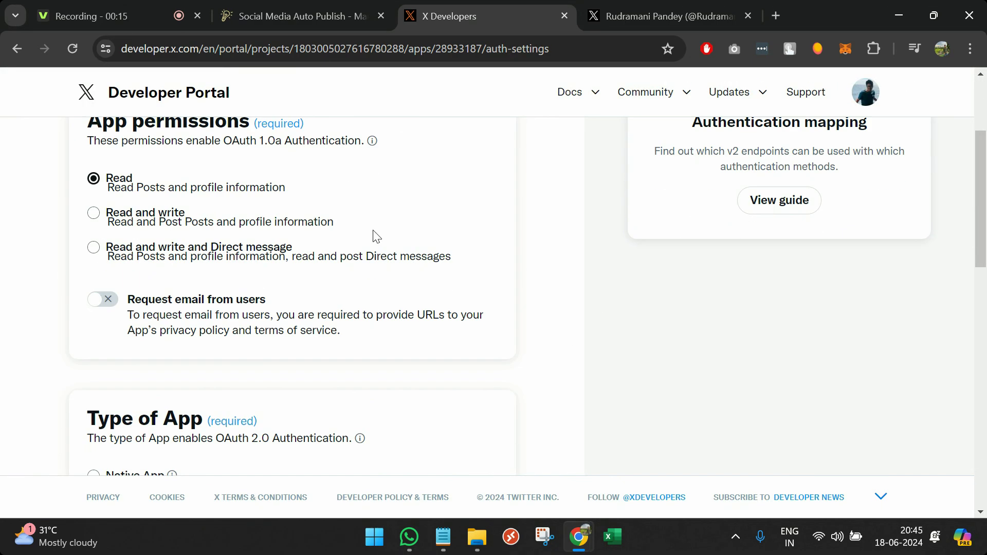
pyautogui.scroll(1, 377, 237)
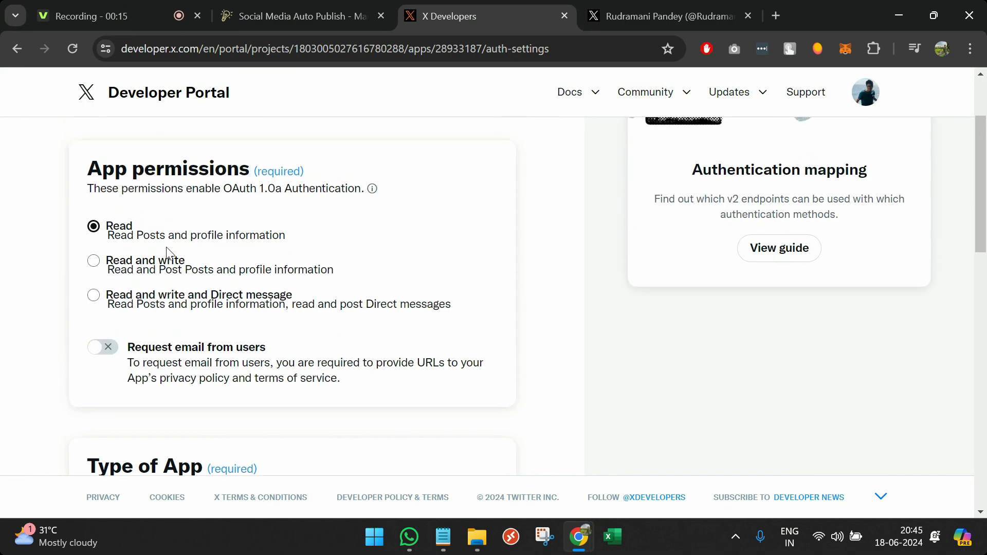
pyautogui.click(93, 261)
pyautogui.scroll(-5, 315, 275)
pyautogui.scroll(-1, 319, 279)
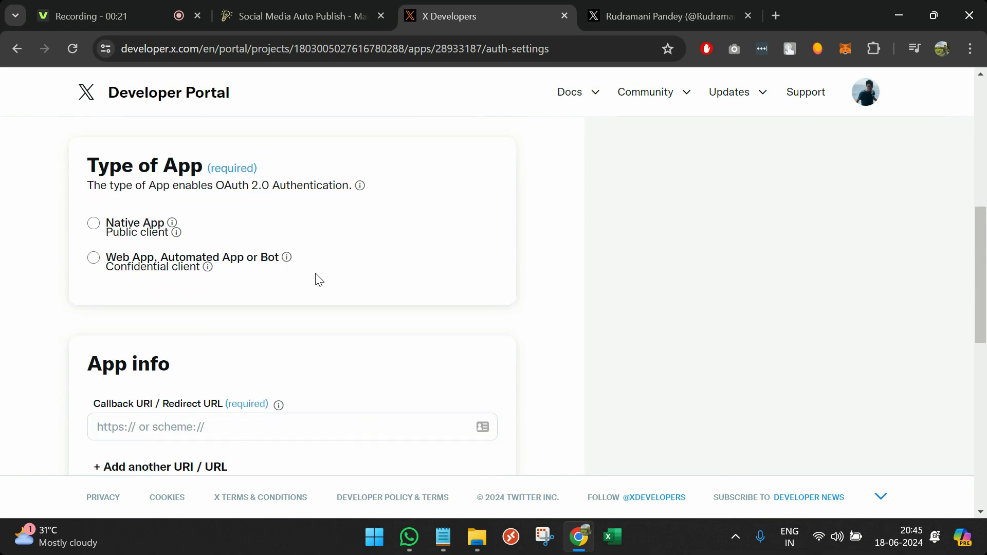
pyautogui.click(93, 258)
# - Copy the site URL from the plugin's Twitter settings note for the Callback URI
pyautogui.scroll(-2, 171, 286)
pyautogui.click(170, 319)
pyautogui.scroll(-2, 170, 319)
pyautogui.click(301, 15)
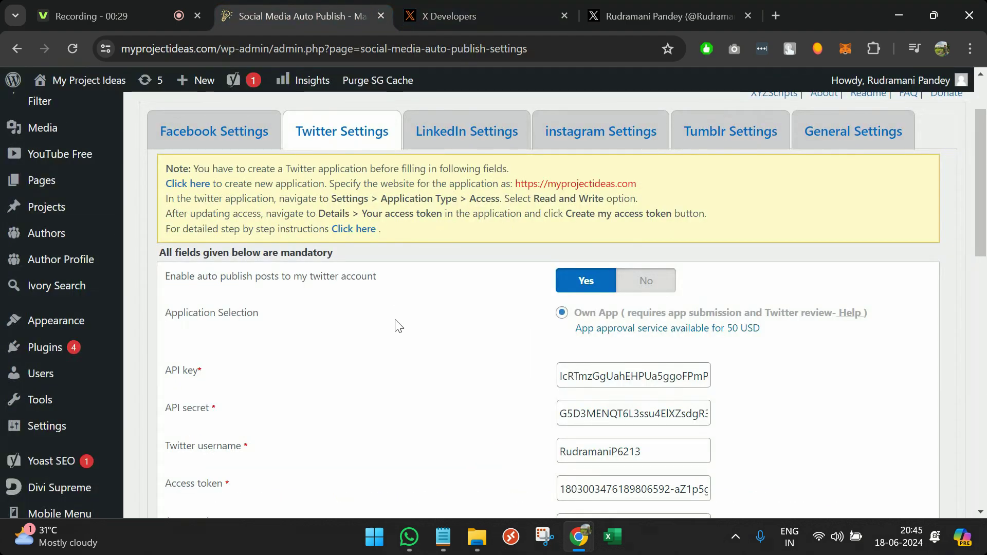
pyautogui.scroll(2, 395, 320)
pyautogui.scroll(-1, 395, 319)
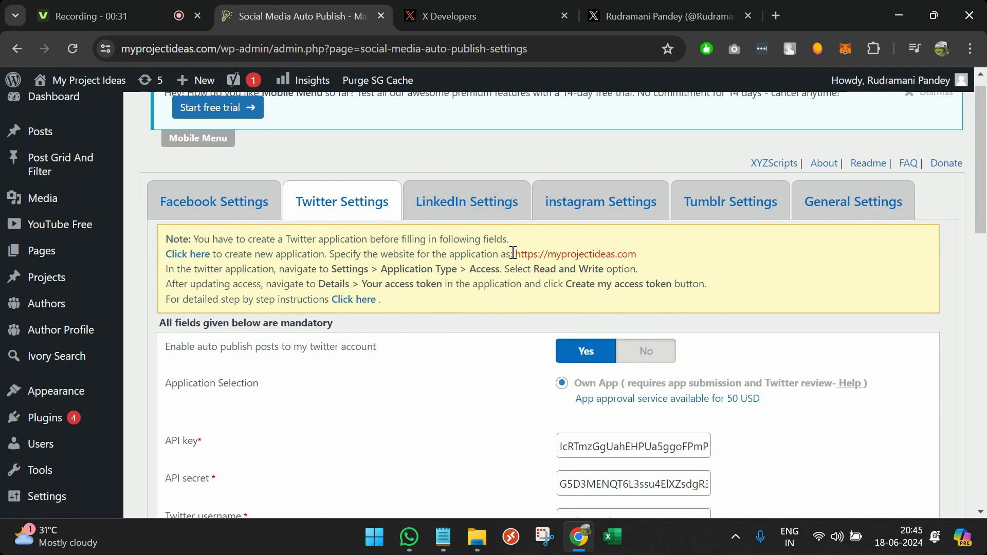
pyautogui.moveTo(516, 254); pyautogui.dragTo(635, 259)
pyautogui.hotkey('ctrl', 'c')
pyautogui.click(473, 16)
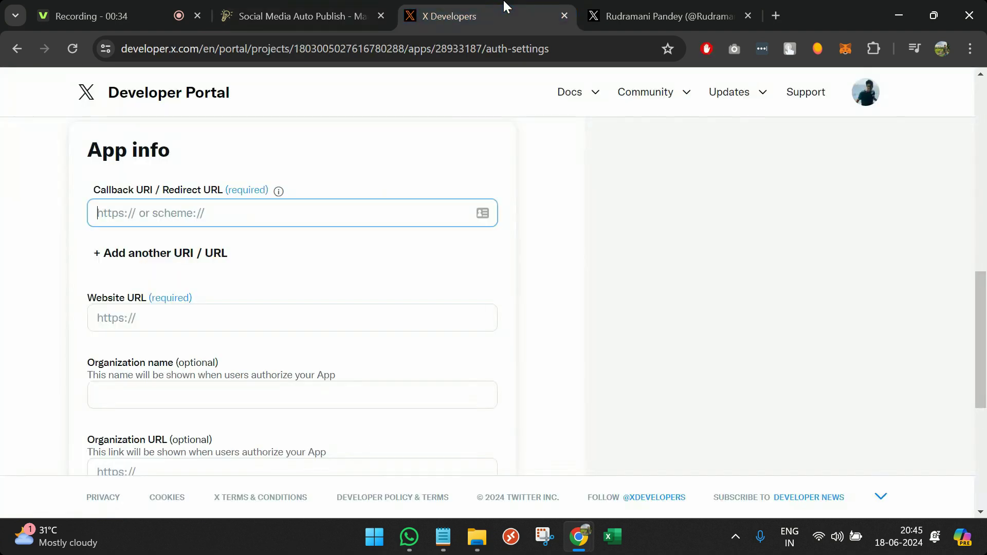
pyautogui.click(324, 316)
pyautogui.moveTo(280, 199)
pyautogui.hotkey('ctrl', 'v')
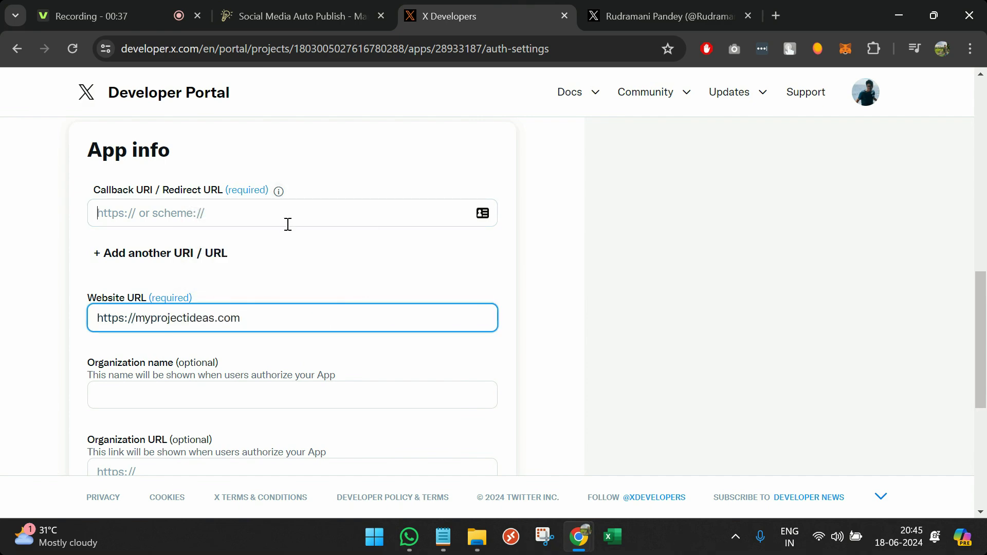
pyautogui.click(287, 223)
pyautogui.hotkey('ctrl', 'v')
# - Save the user authentication settings and confirm the permissions change
pyautogui.click(360, 289)
pyautogui.scroll(-1, 359, 291)
pyautogui.scroll(-5, 359, 291)
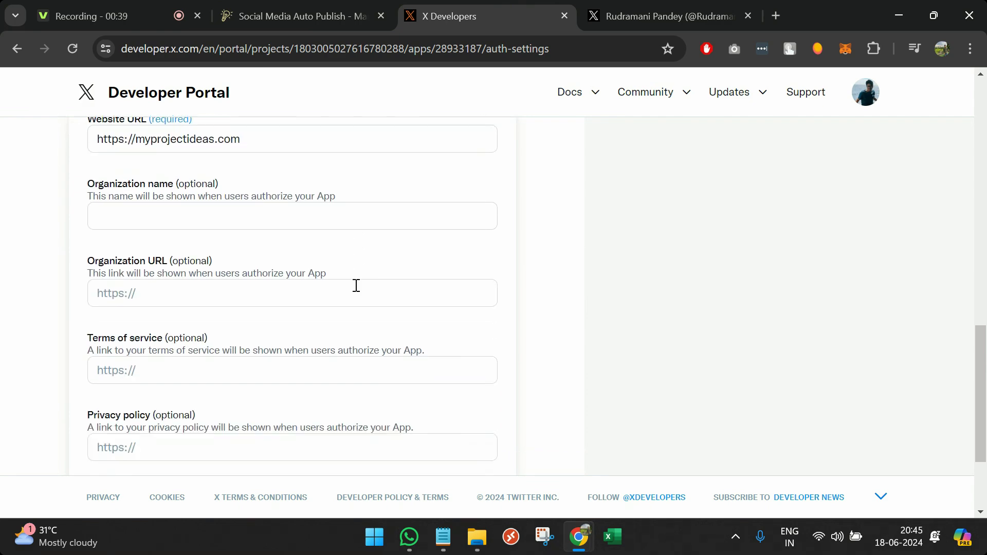
pyautogui.click(488, 376)
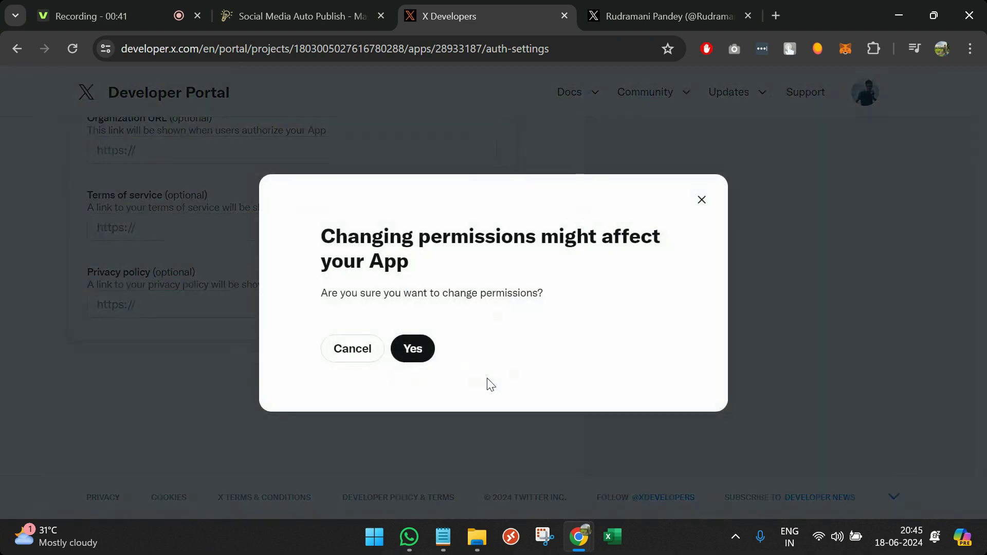
pyautogui.click(418, 350)
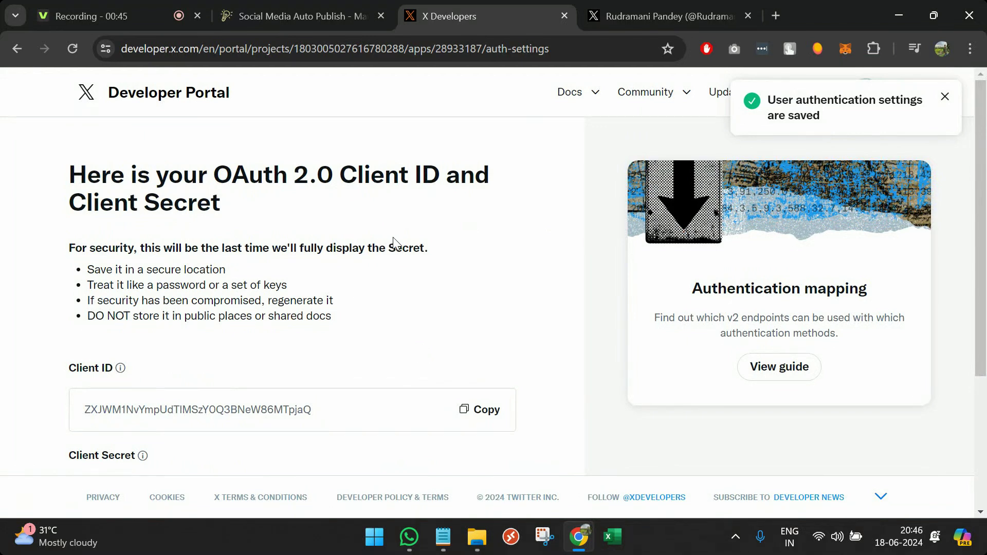
# - Go from the plugin's Twitter settings to the Posts list and start a new post
pyautogui.click(301, 10)
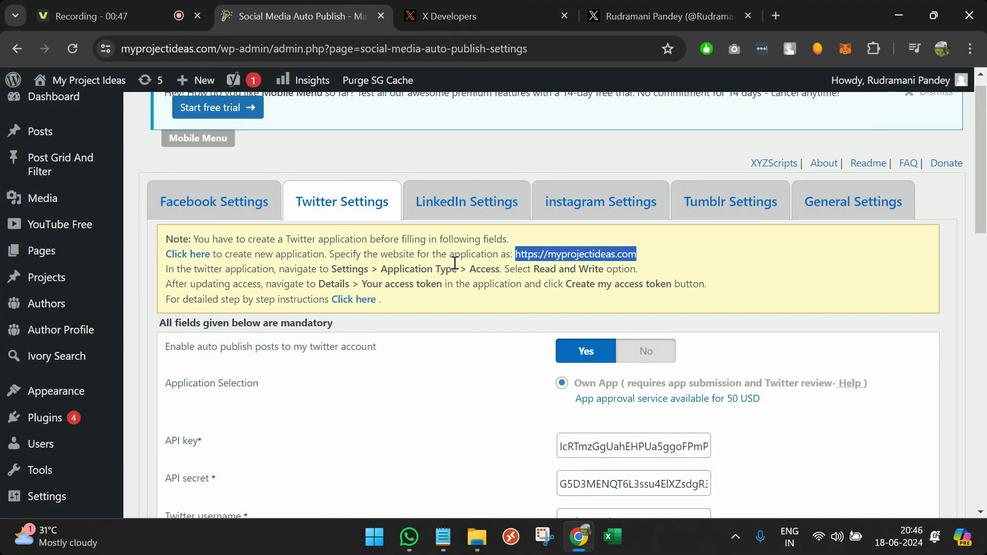
pyautogui.click(493, 1)
pyautogui.click(301, 11)
pyautogui.scroll(1, 339, 203)
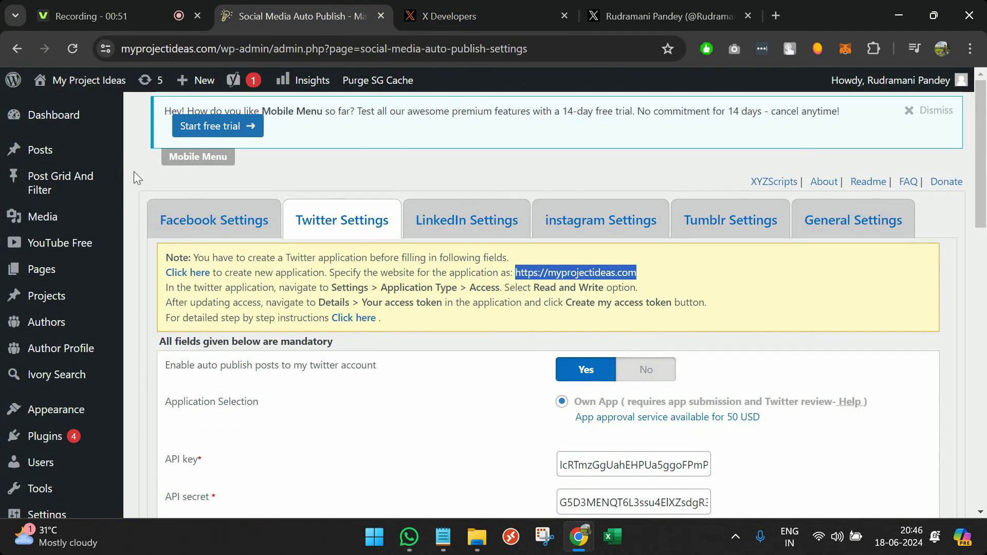
pyautogui.moveTo(68, 155)
pyautogui.click(178, 152)
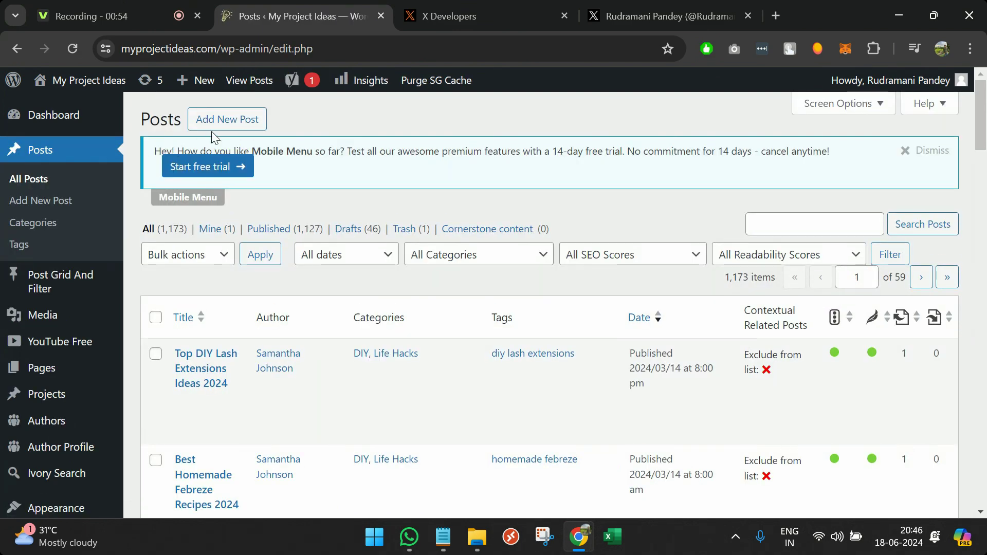
pyautogui.click(216, 130)
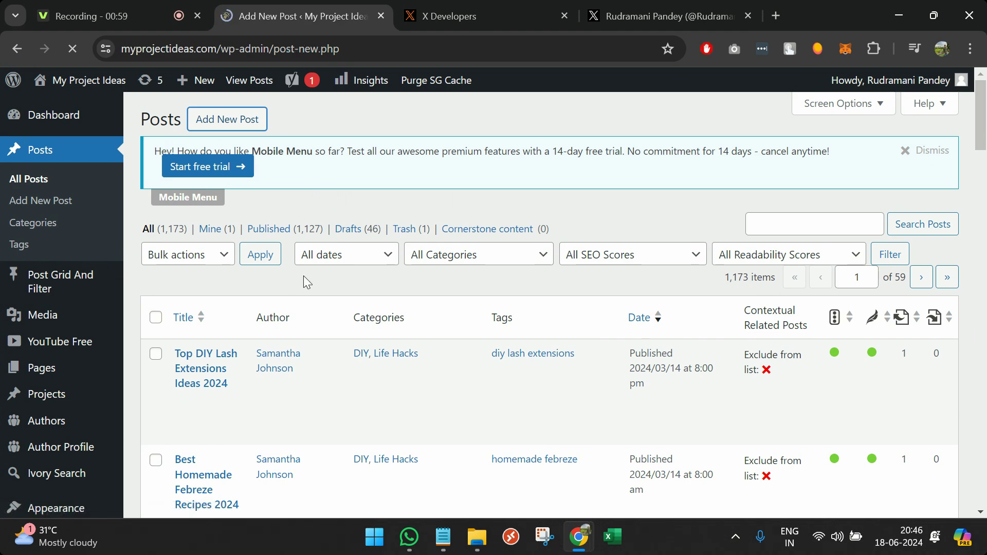
# - Title the post 'Twitter Test Post', repeat the title in the body, and open Add Media
pyautogui.write('Tw')
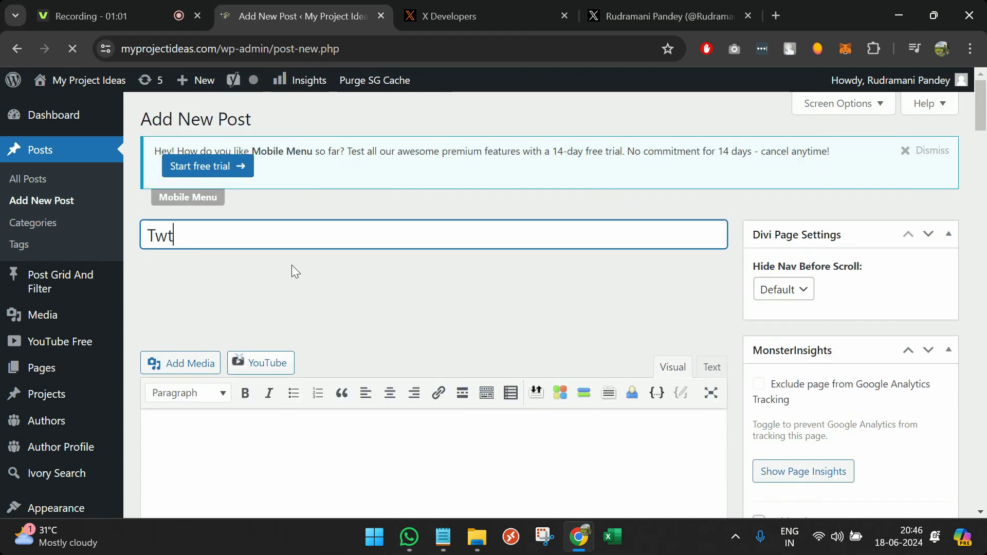
pyautogui.write('itter Test Post')
pyautogui.hotkey('ctrl', 'a')
pyautogui.hotkey('ctrl', 'c')
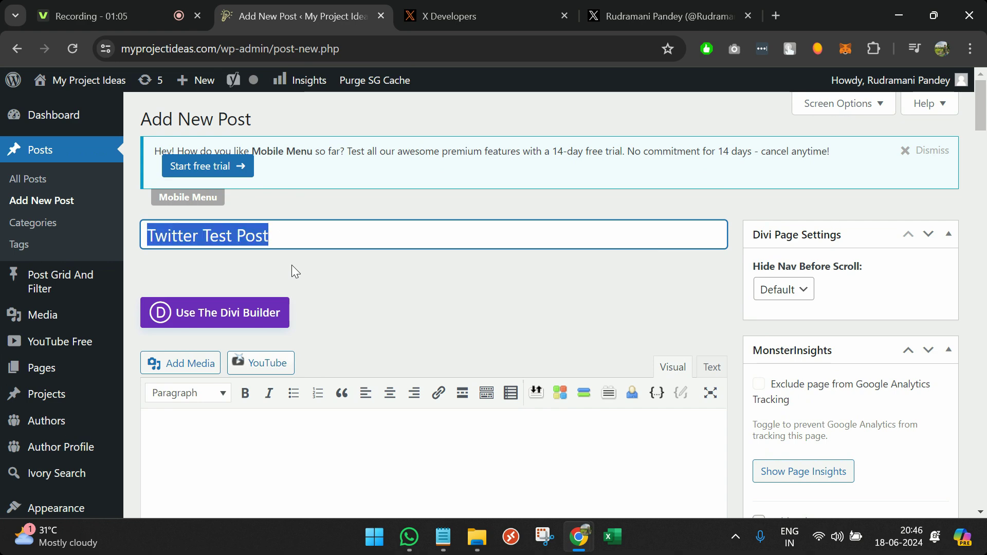
pyautogui.click(312, 437)
pyautogui.hotkey('ctrl', 'v')
pyautogui.scroll(-2, 312, 435)
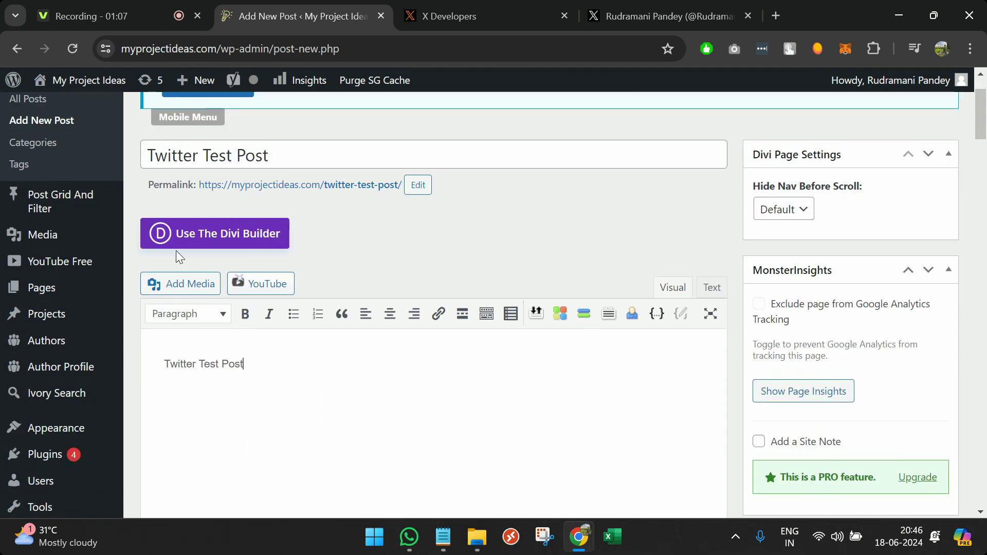
pyautogui.click(184, 282)
# - Insert the raised garden bed photo into the post body
pyautogui.scroll(-10, 279, 247)
pyautogui.click(242, 291)
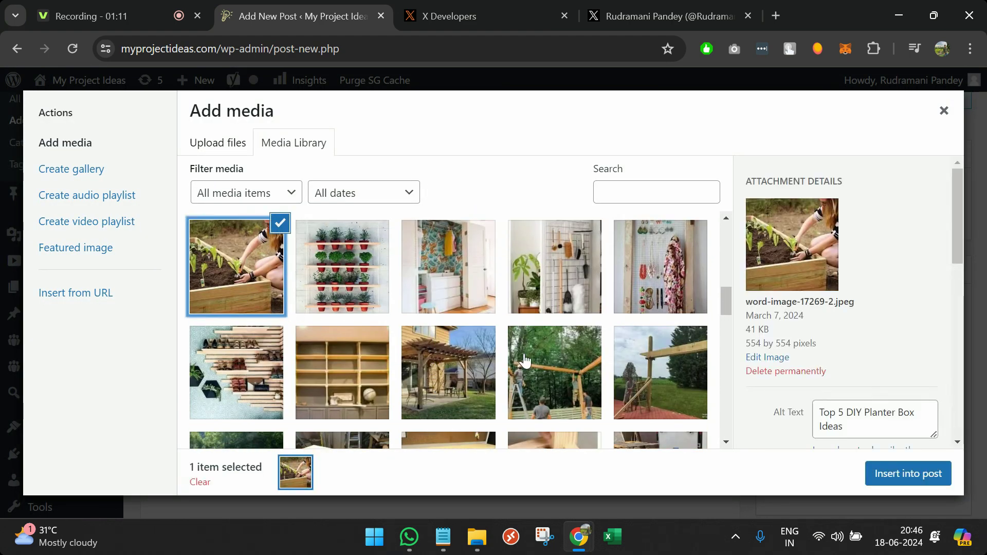
pyautogui.click(875, 471)
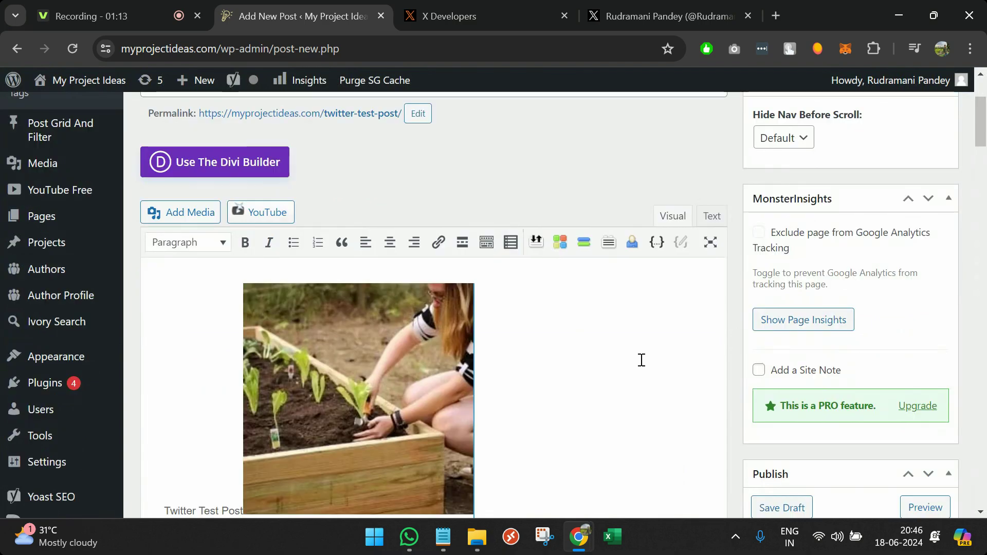
# - Set the same raised garden bed photo as the post's featured image
pyautogui.scroll(-7, 641, 362)
pyautogui.scroll(5, 642, 360)
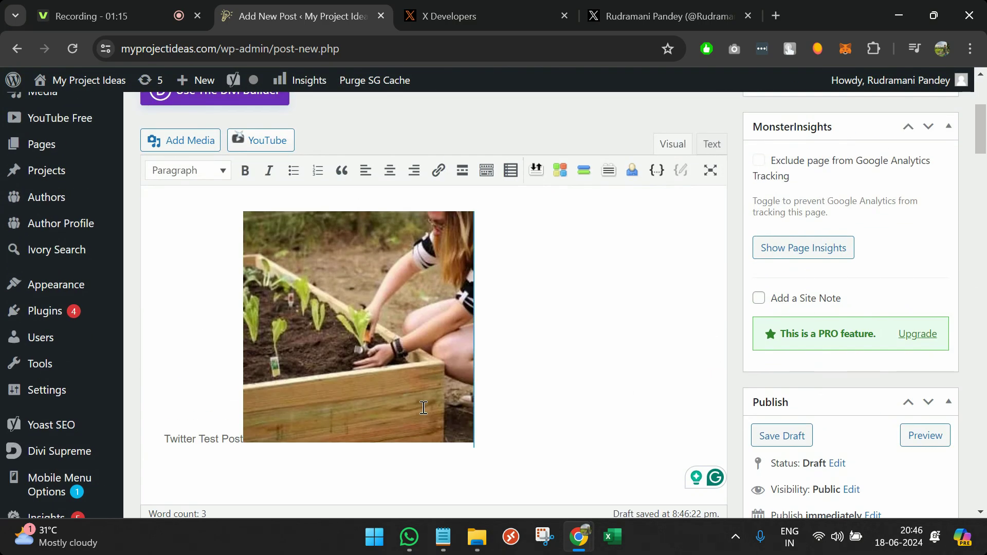
pyautogui.scroll(-7, 711, 392)
pyautogui.scroll(-15, 712, 392)
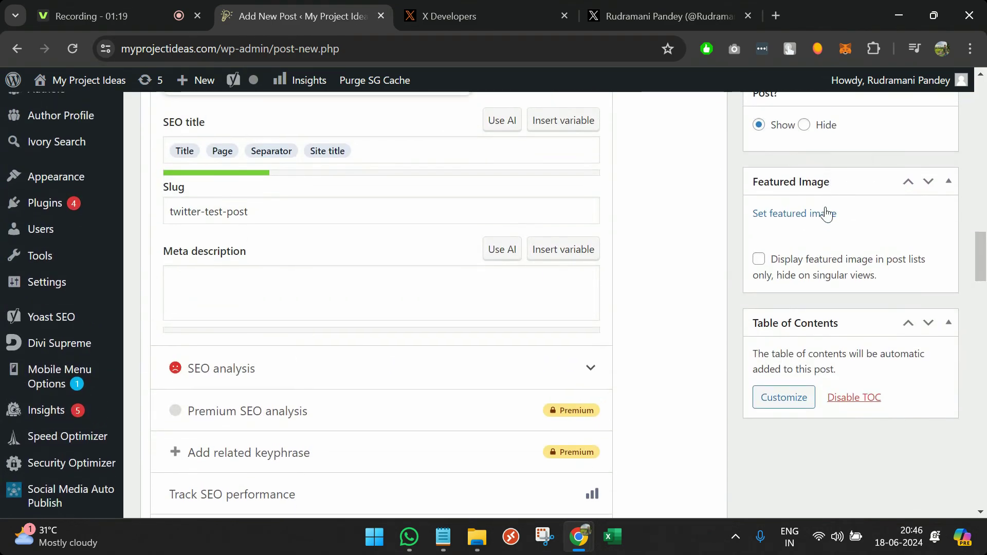
pyautogui.click(823, 208)
pyautogui.scroll(-2, 358, 329)
pyautogui.scroll(-6, 357, 329)
pyautogui.click(138, 306)
pyautogui.click(224, 305)
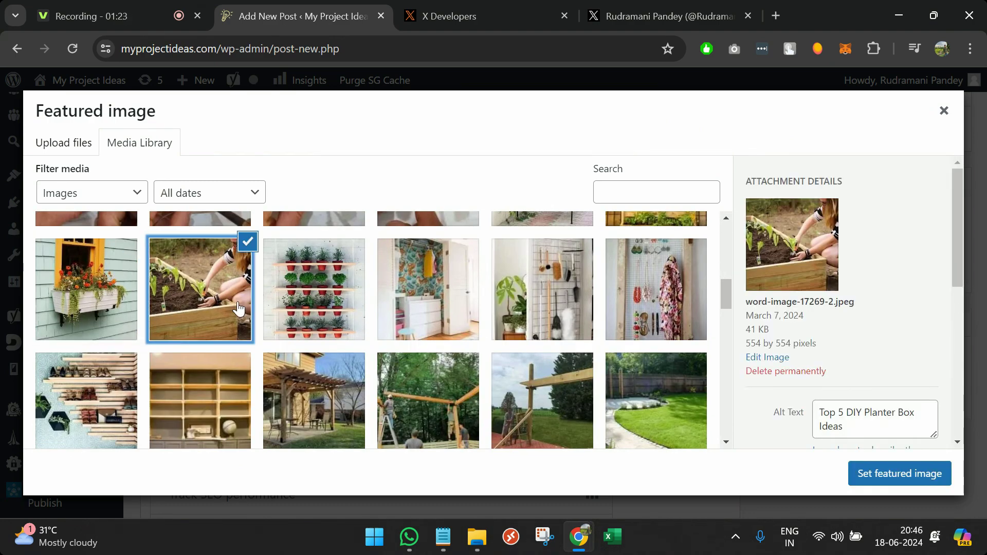
pyautogui.click(867, 472)
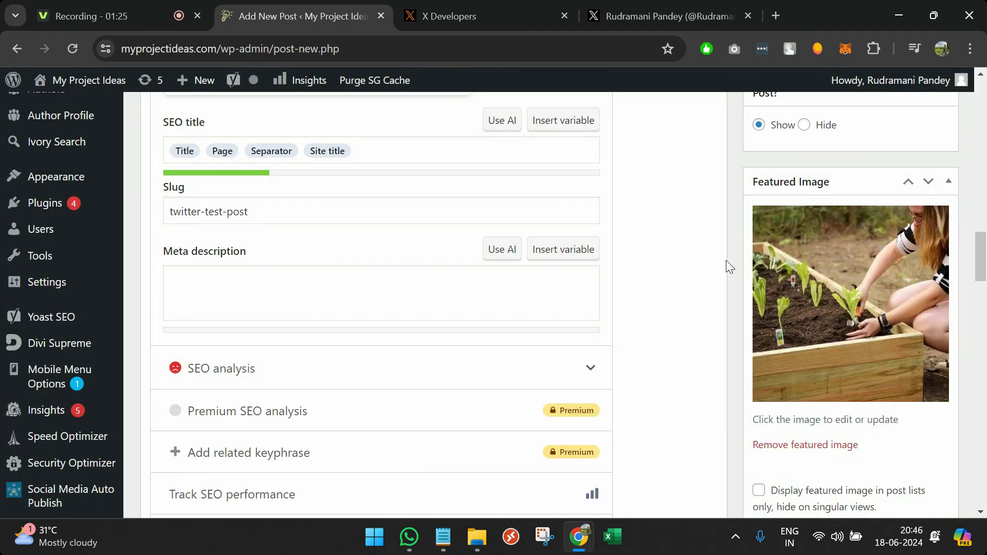
pyautogui.scroll(-5, 726, 260)
pyautogui.scroll(15, 726, 261)
pyautogui.scroll(5, 726, 260)
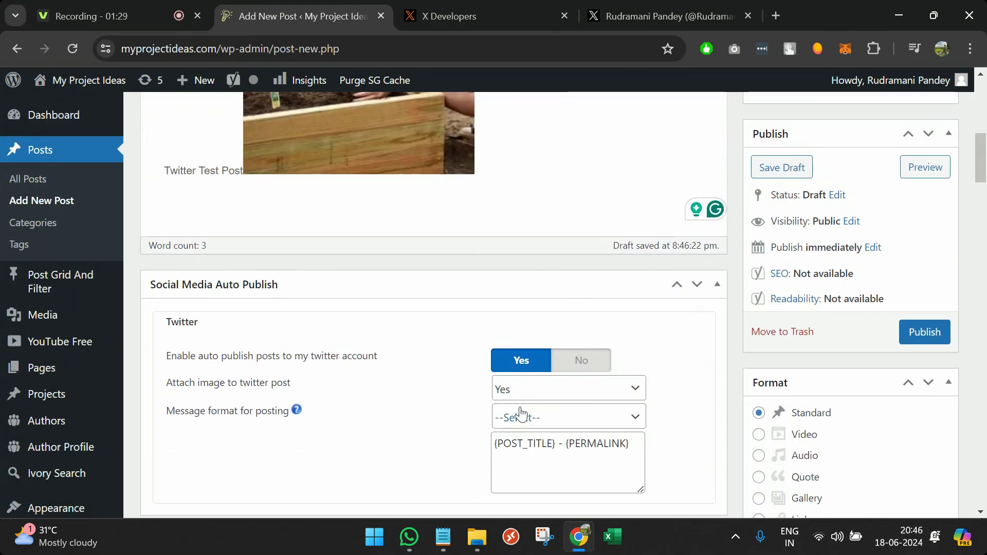
pyautogui.scroll(-2, 520, 412)
pyautogui.scroll(1, 523, 410)
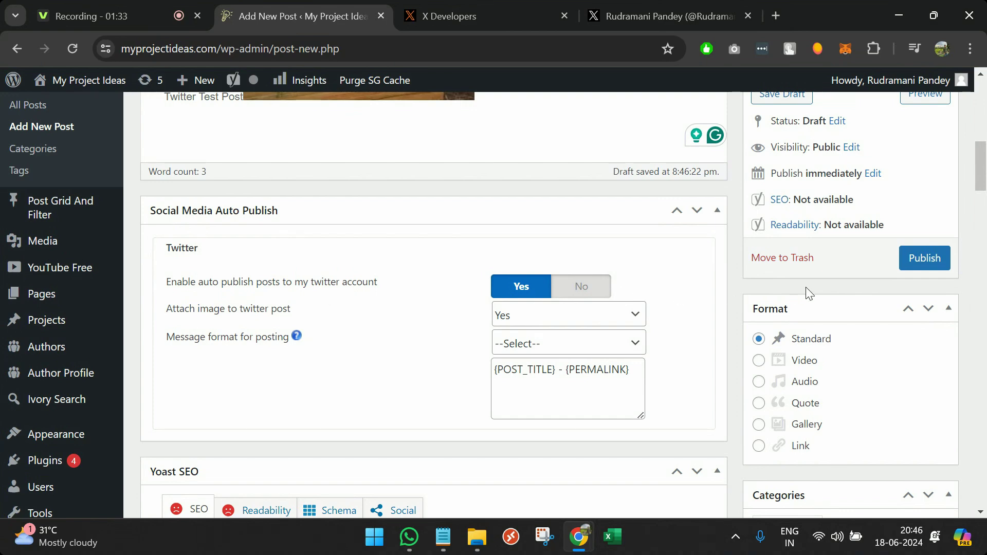
pyautogui.click(494, 373)
pyautogui.hotkey('ctrl', 'a')
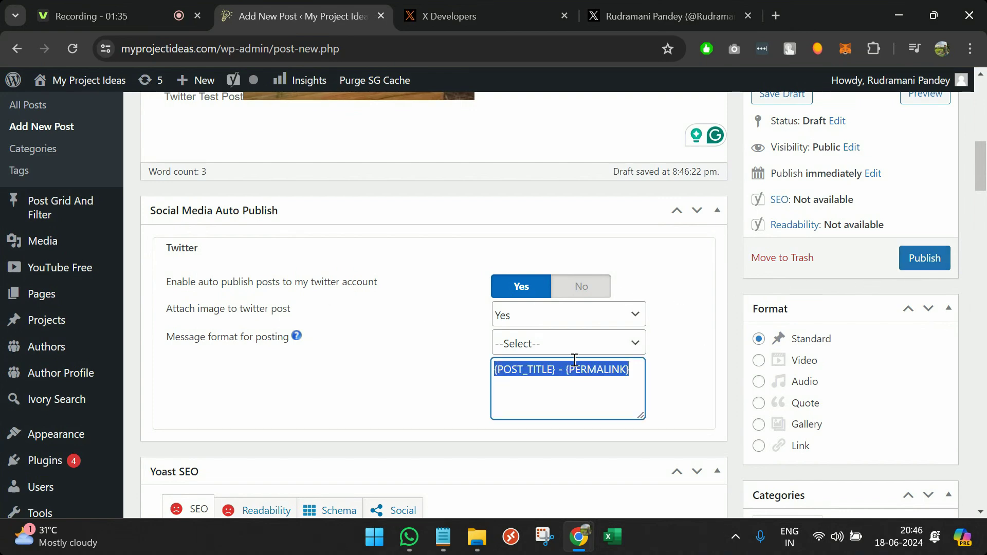
pyautogui.click(565, 350)
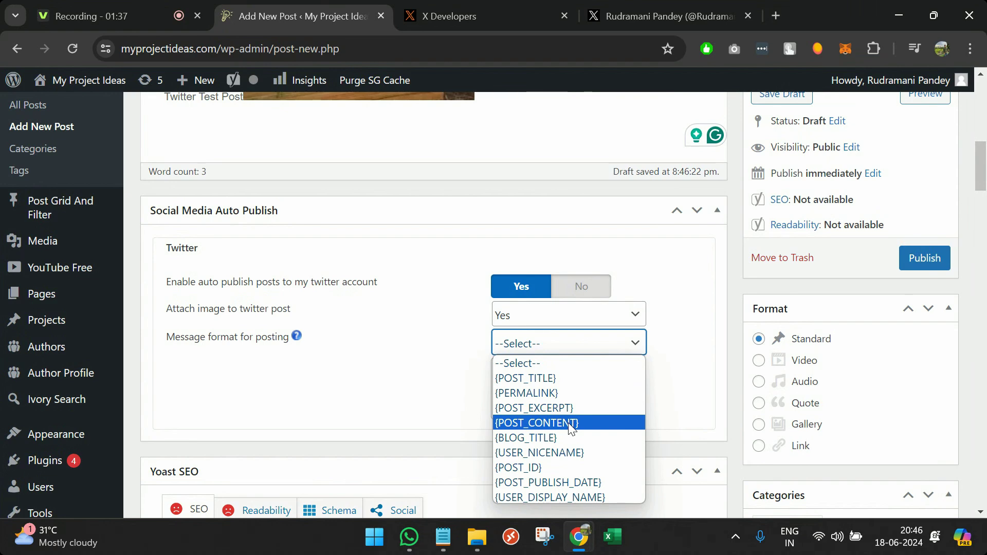
pyautogui.click(680, 370)
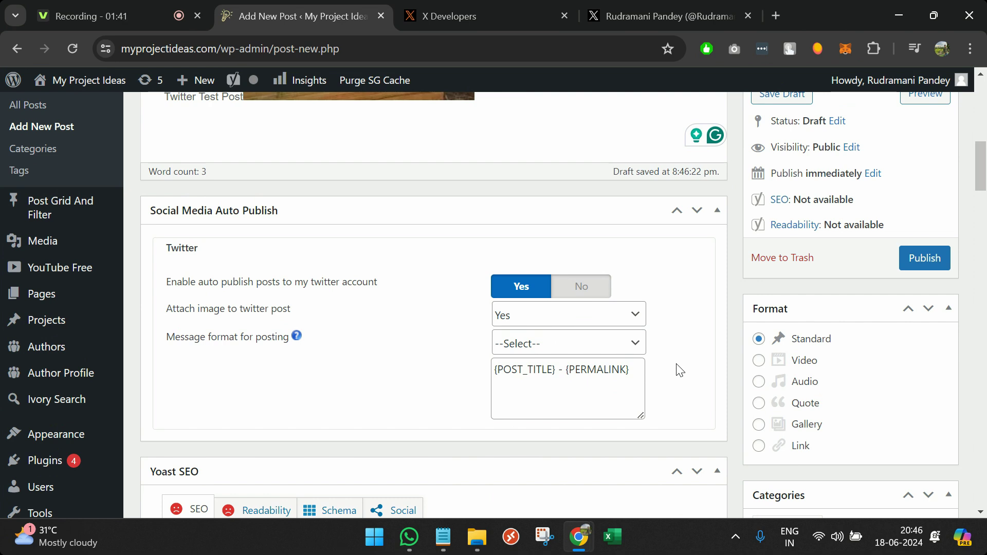
pyautogui.scroll(1, 680, 370)
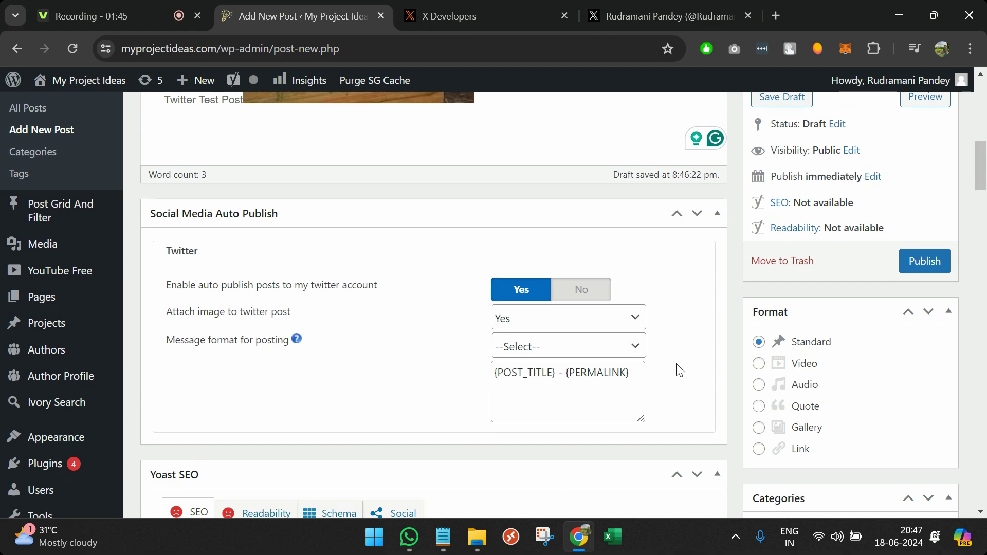
pyautogui.scroll(1, 746, 351)
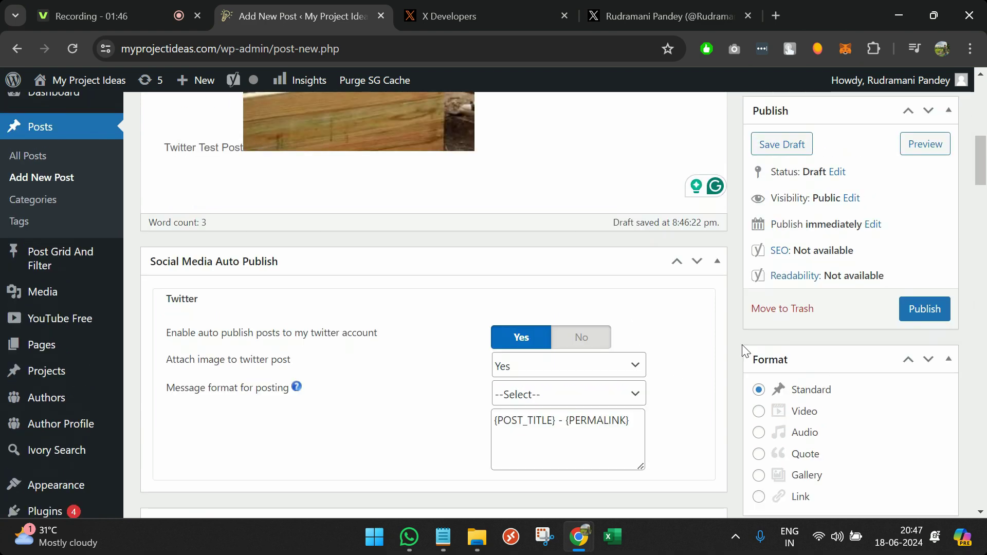
# - Publish 'Twitter Test Post' and check its Published status after reload
pyautogui.click(918, 311)
pyautogui.scroll(1, 677, 273)
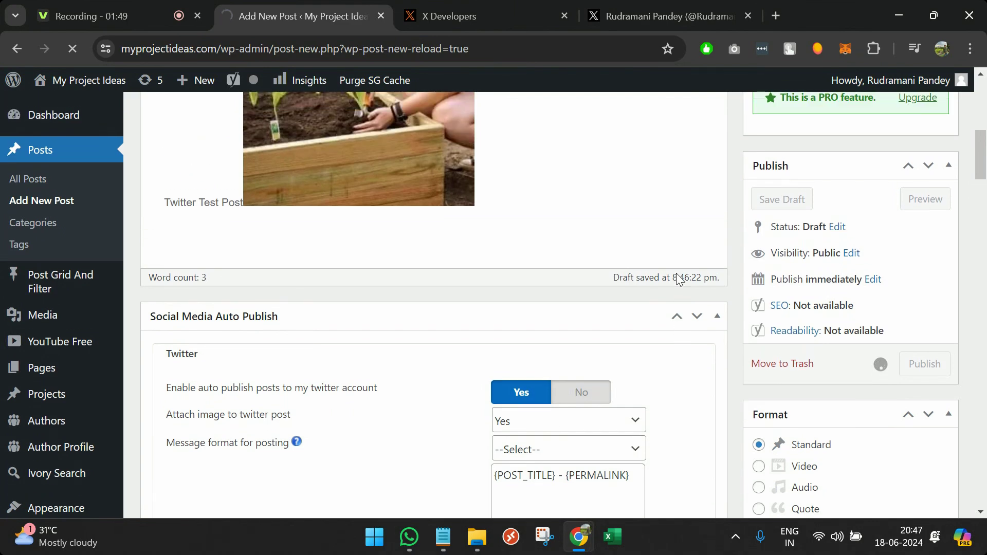
pyautogui.scroll(2, 677, 273)
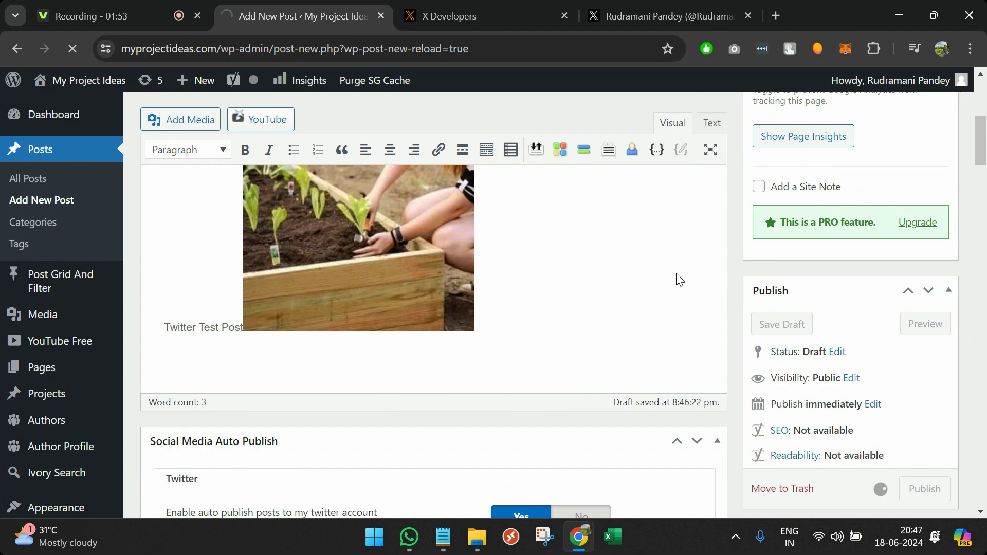
pyautogui.scroll(3, 677, 274)
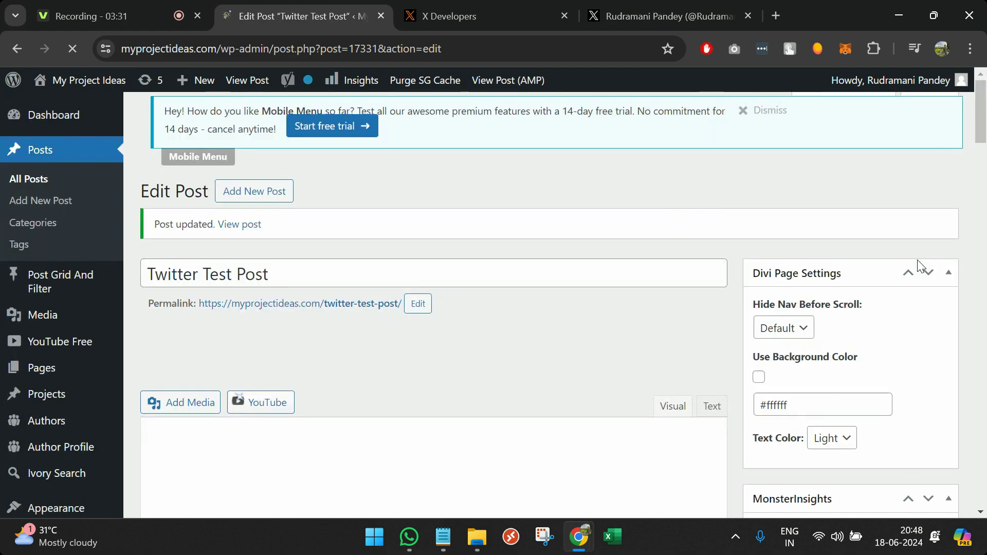
pyautogui.scroll(-1, 114, 392)
# - Open the Social Media Auto Publish logs and locate post 17331's Twitter entry
pyautogui.scroll(-10, 112, 391)
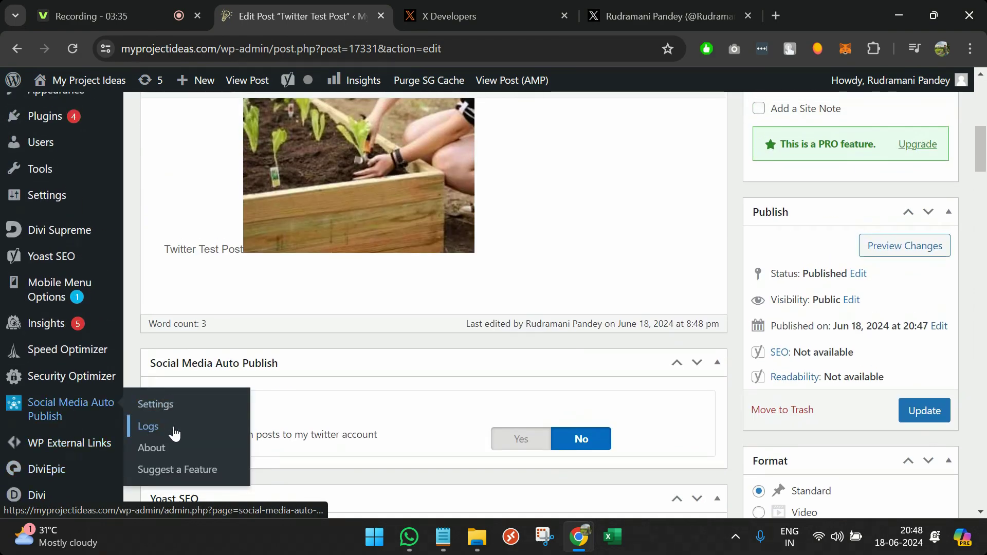
pyautogui.click(171, 427)
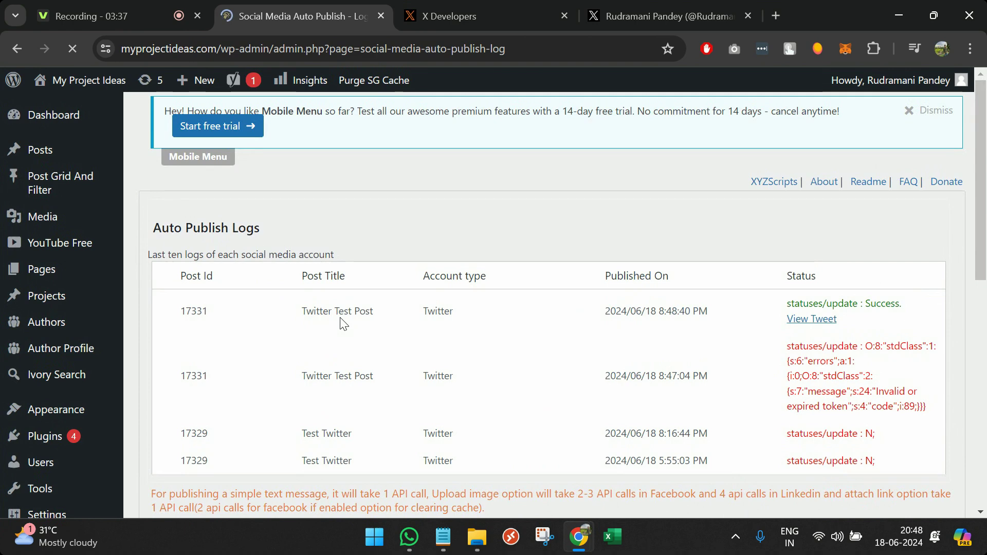
pyautogui.doubleClick(193, 312)
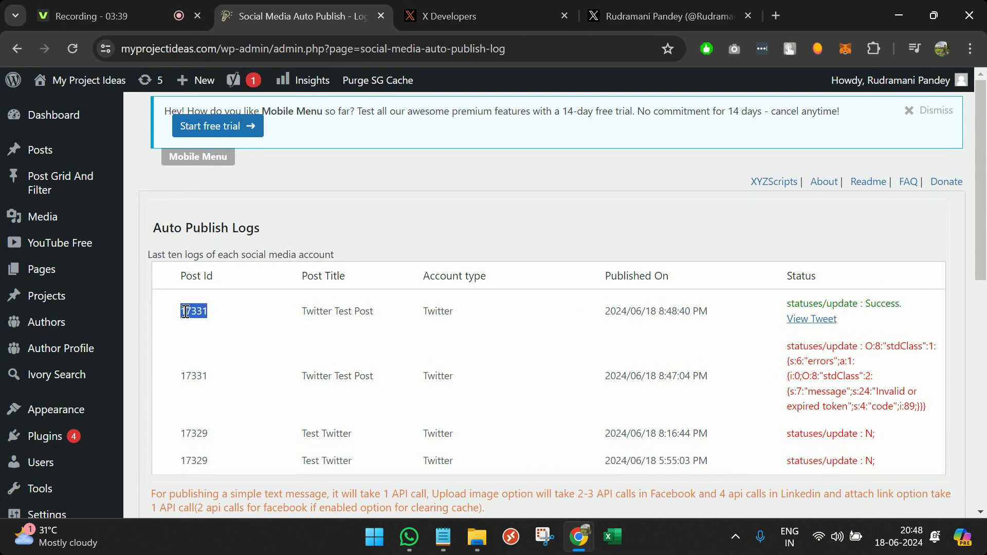
pyautogui.doubleClick(434, 312)
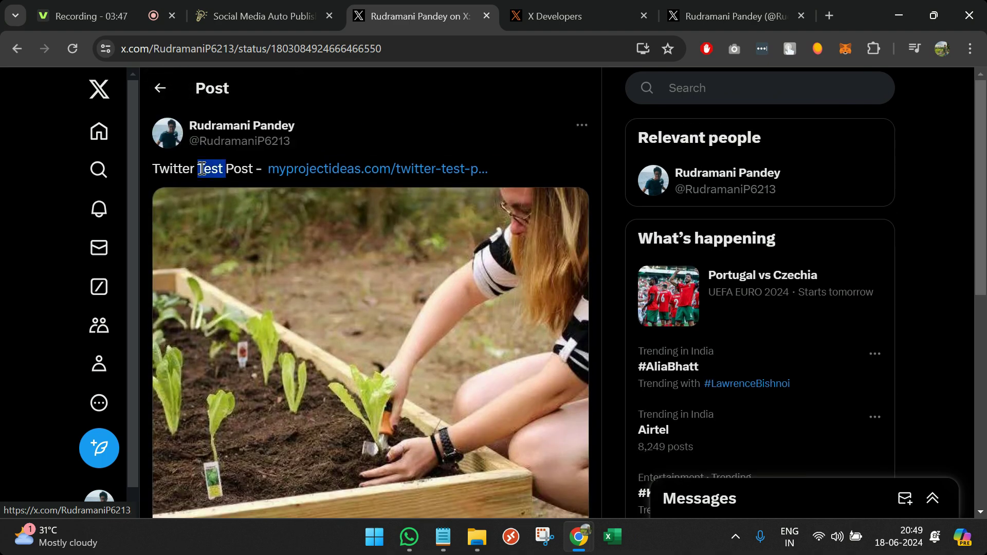
# - Check the 'Twitter Test Post' tweet with link and garden photo, then find it on the X profile
pyautogui.tripleClick(200, 168)
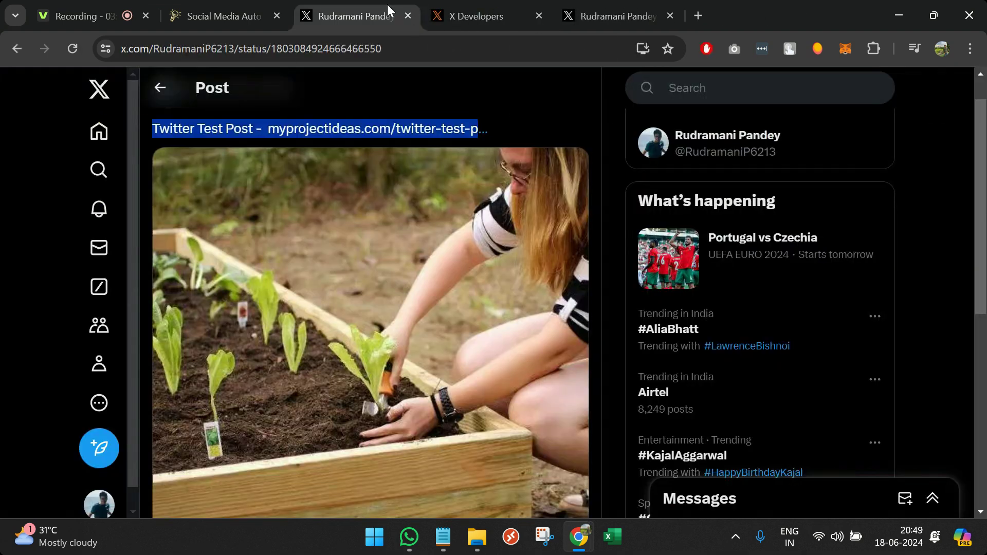
pyautogui.scroll(-5, 309, 257)
pyautogui.scroll(4, 309, 257)
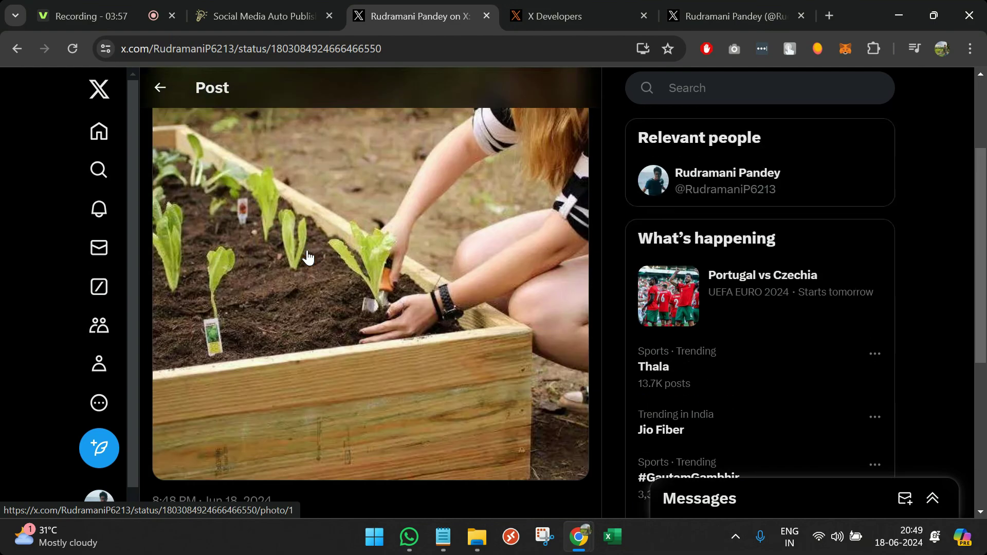
pyautogui.scroll(2, 309, 257)
pyautogui.click(687, 18)
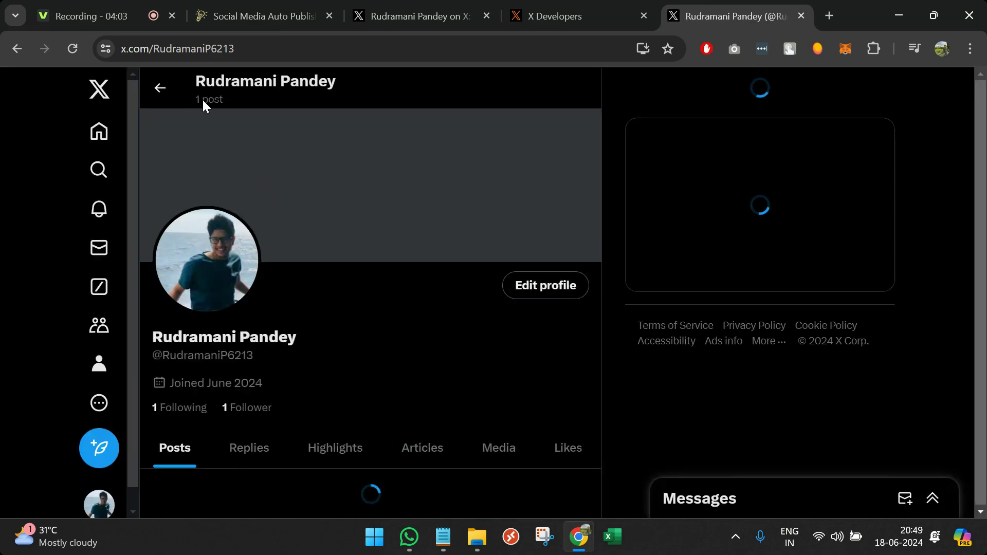
pyautogui.scroll(-5, 273, 306)
pyautogui.scroll(-4, 273, 384)
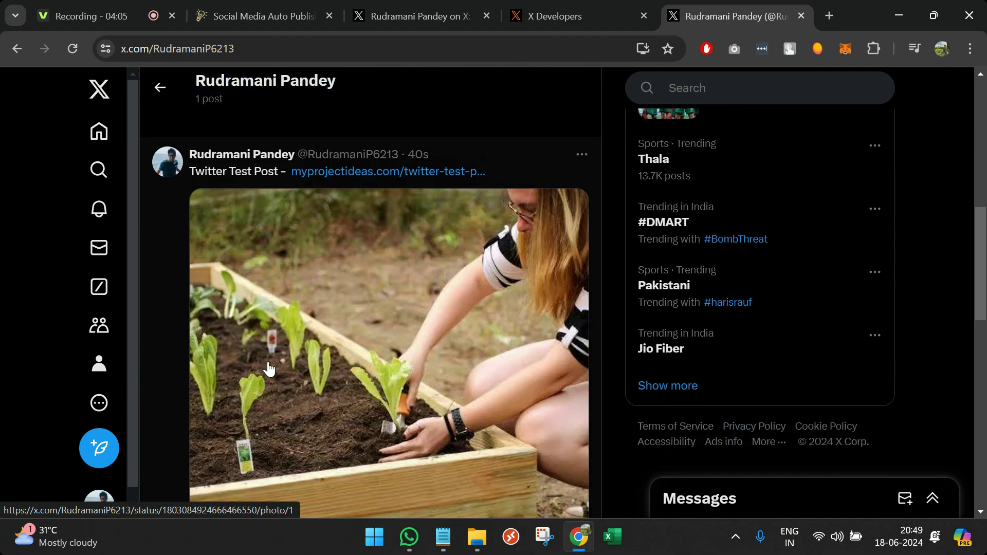